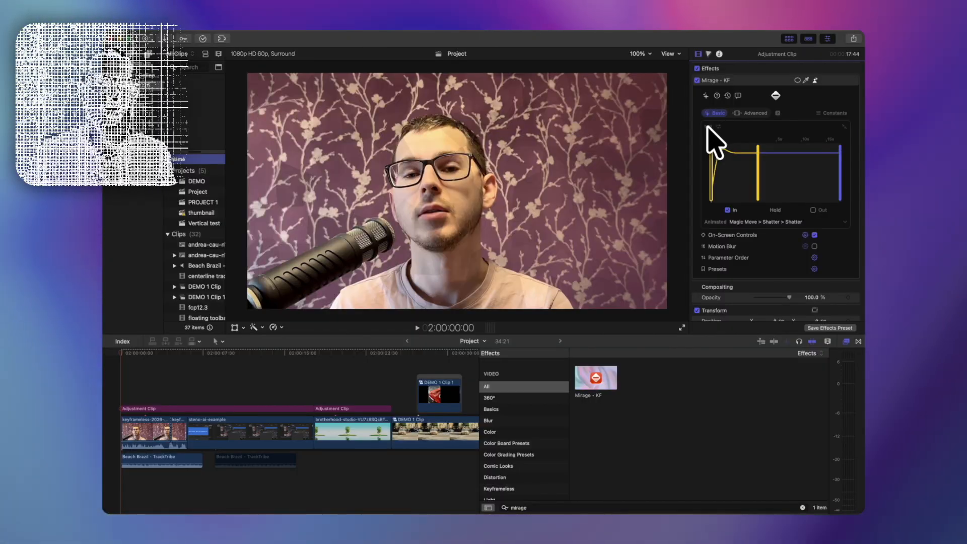
Step: Preview the Mirage shatter animation on the adjustment clip and park the playhead at 2:00:20:18
{"action": "left_click", "coordinate": [708, 127]}
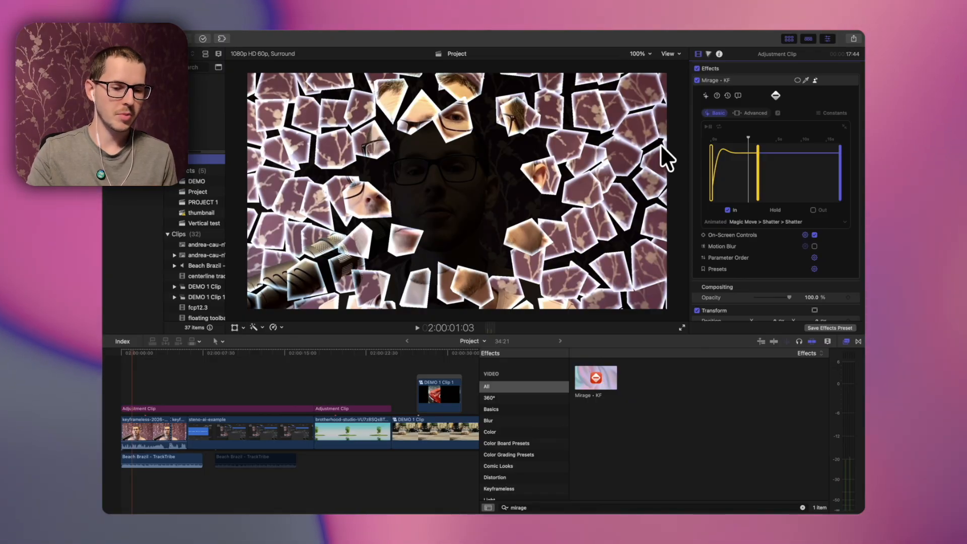
{"action": "left_click", "coordinate": [341, 349]}
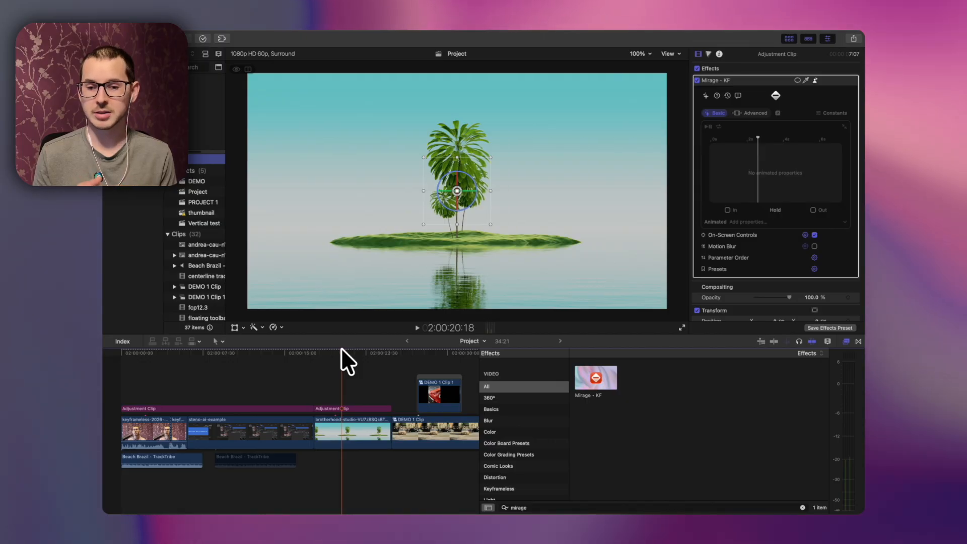
Step: Open the Mirage Constants shader editor and reposition its window below the viewer
{"action": "left_click", "coordinate": [821, 118]}
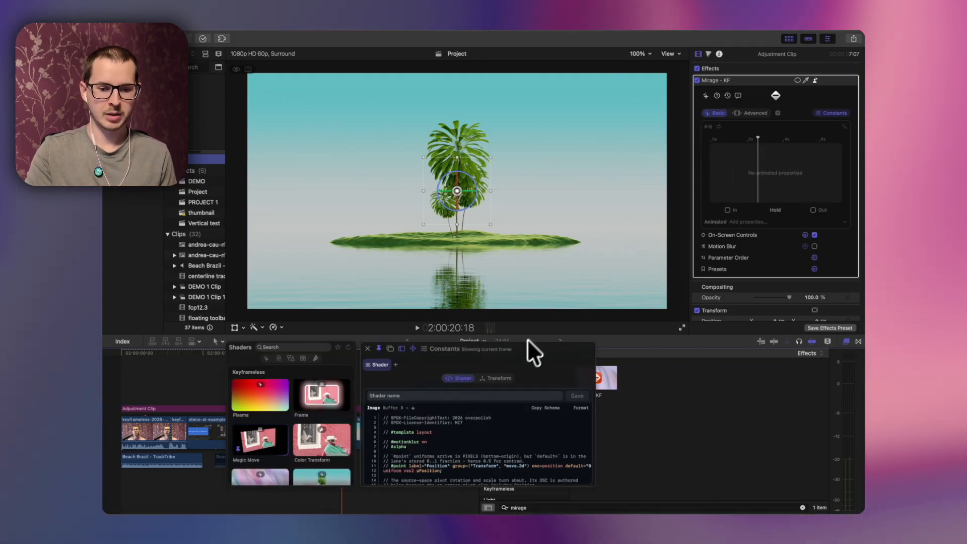
{"action": "left_click_drag", "start_coordinate": [528, 348], "coordinate": [612, 111]}
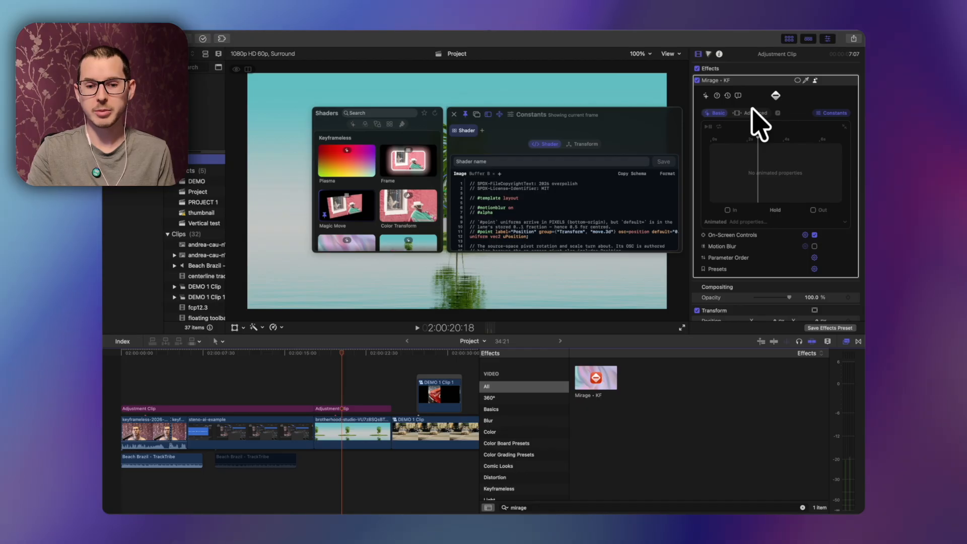
{"action": "left_click_drag", "start_coordinate": [621, 113], "coordinate": [550, 272]}
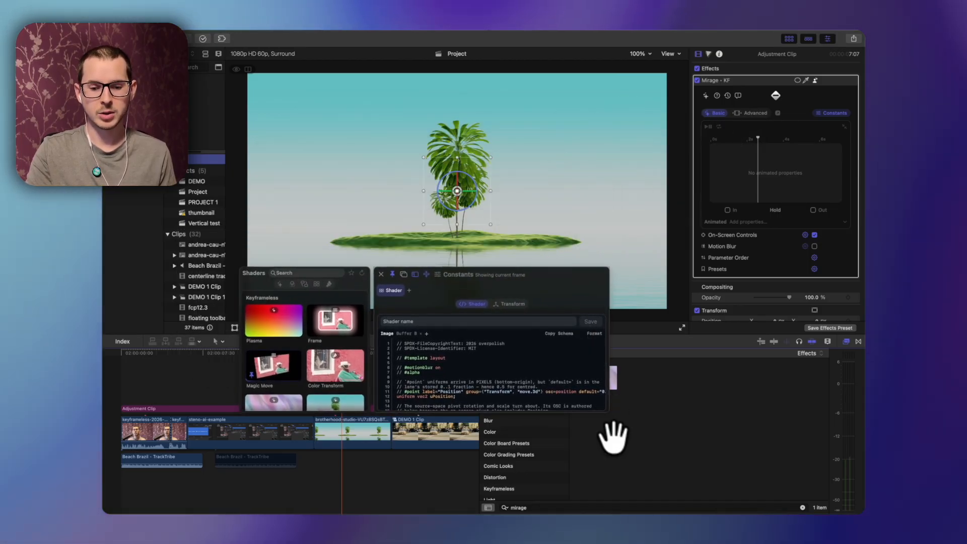
{"action": "left_click_drag", "start_coordinate": [608, 411], "coordinate": [682, 374]}
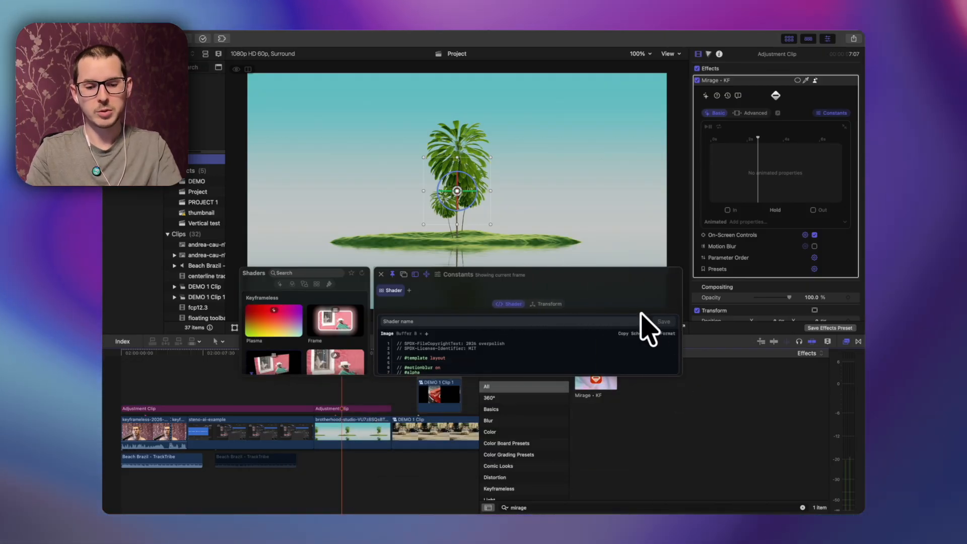
Step: Toggle the editor's frame preview on, zoom around in it, and hide it again
{"action": "double_click", "coordinate": [596, 281]}
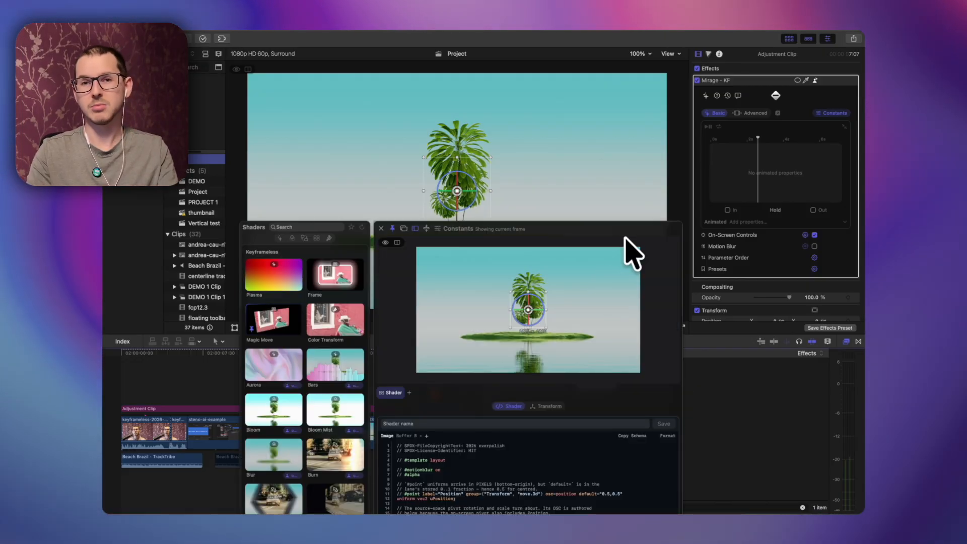
{"action": "scroll", "coordinate": [503, 306], "scroll_direction": "up", "scroll_amount": 6}
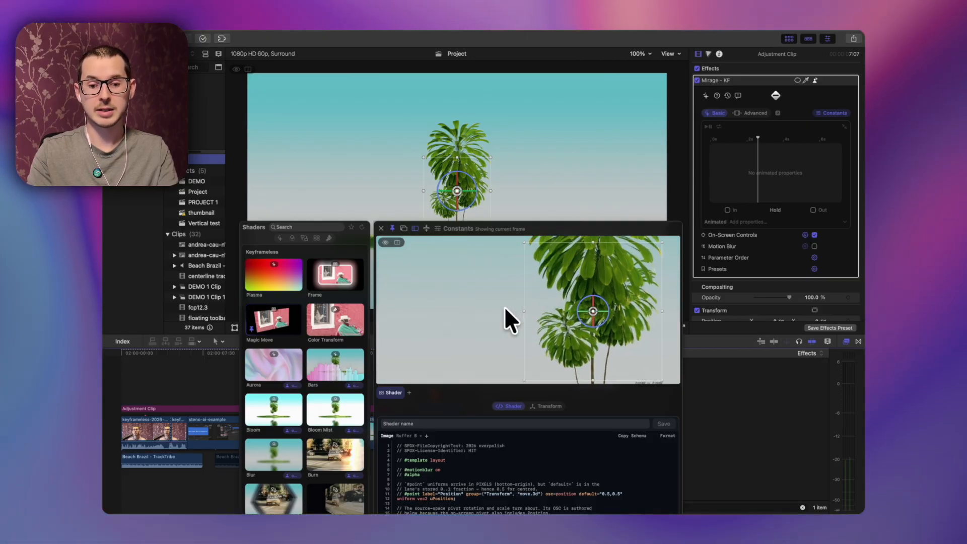
{"action": "scroll", "coordinate": [654, 277], "scroll_direction": "down", "scroll_amount": 6}
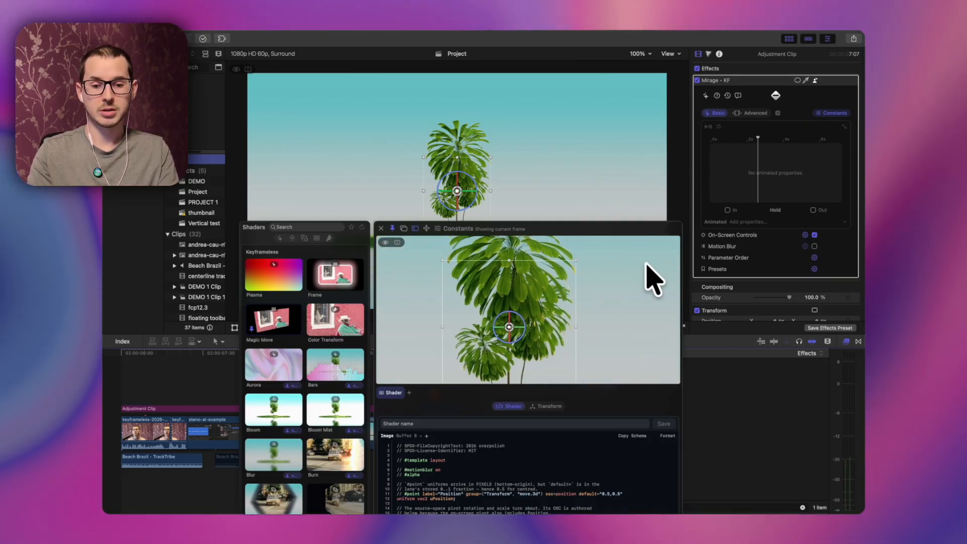
{"action": "double_click", "coordinate": [644, 264]}
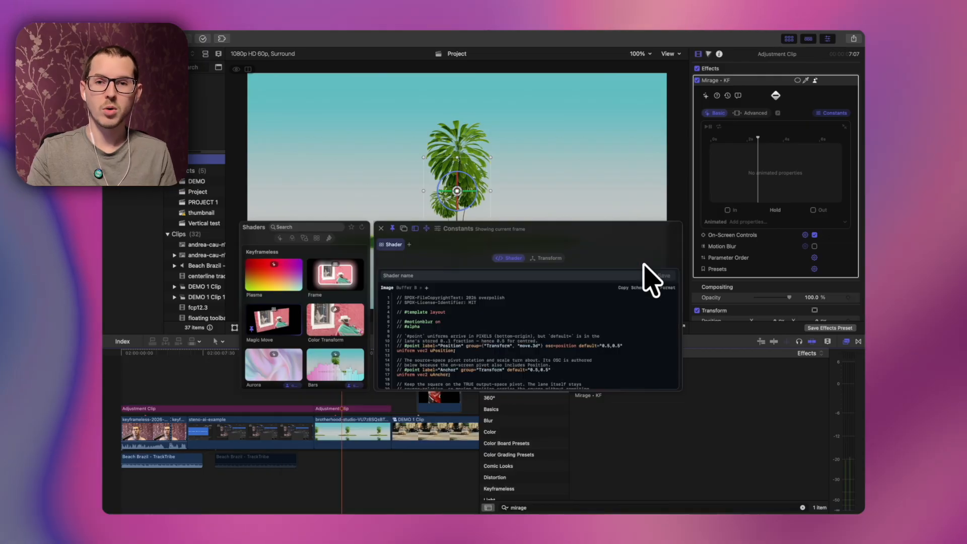
Step: Load the Magic Move shader into the editor and scroll through its shader code
{"action": "left_click_drag", "start_coordinate": [572, 226], "coordinate": [586, 199]}
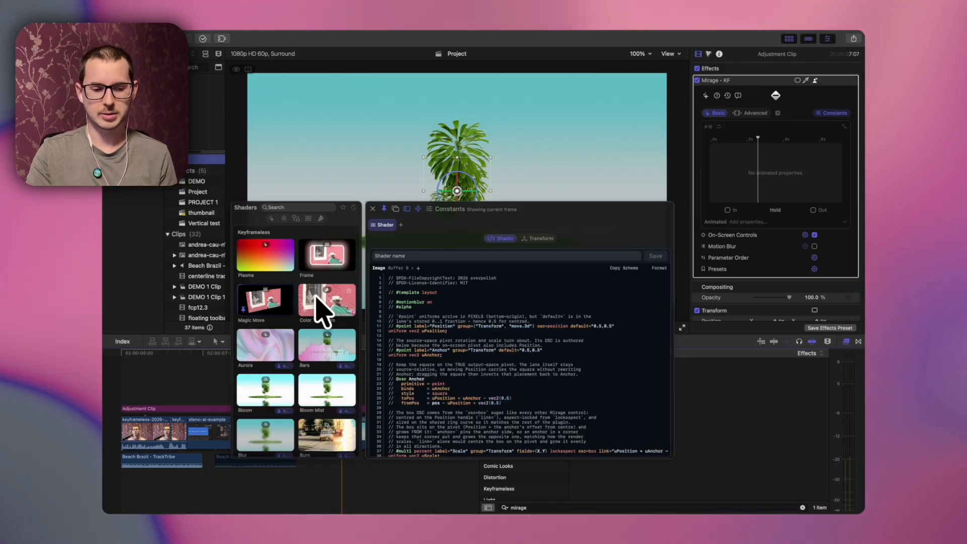
{"action": "left_click", "coordinate": [266, 303]}
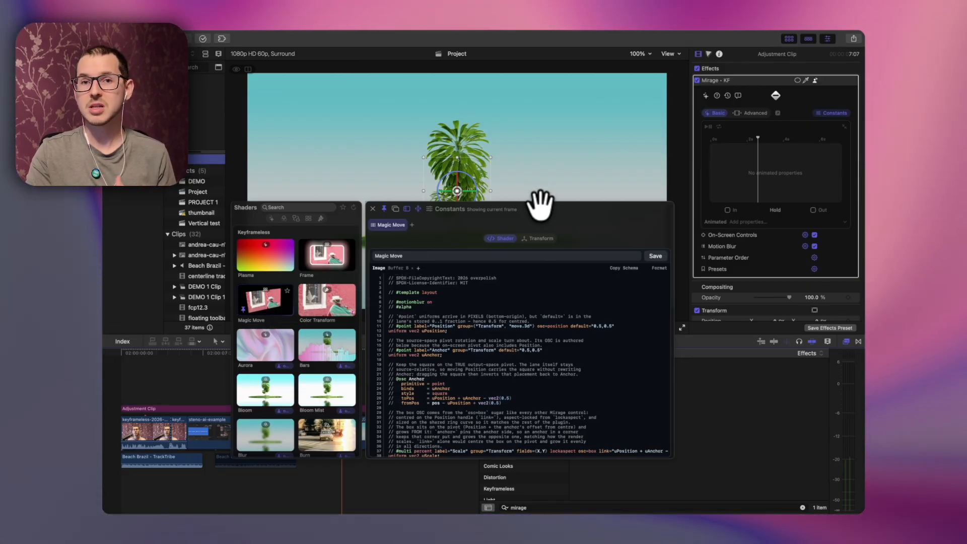
{"action": "left_click_drag", "start_coordinate": [540, 204], "coordinate": [541, 260]}
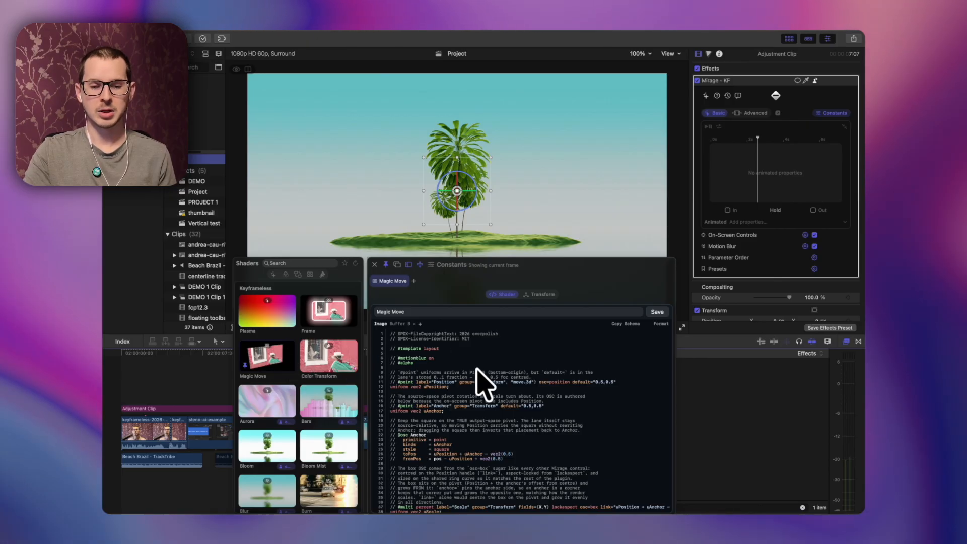
{"action": "scroll", "coordinate": [479, 382], "scroll_direction": "down", "scroll_amount": 20}
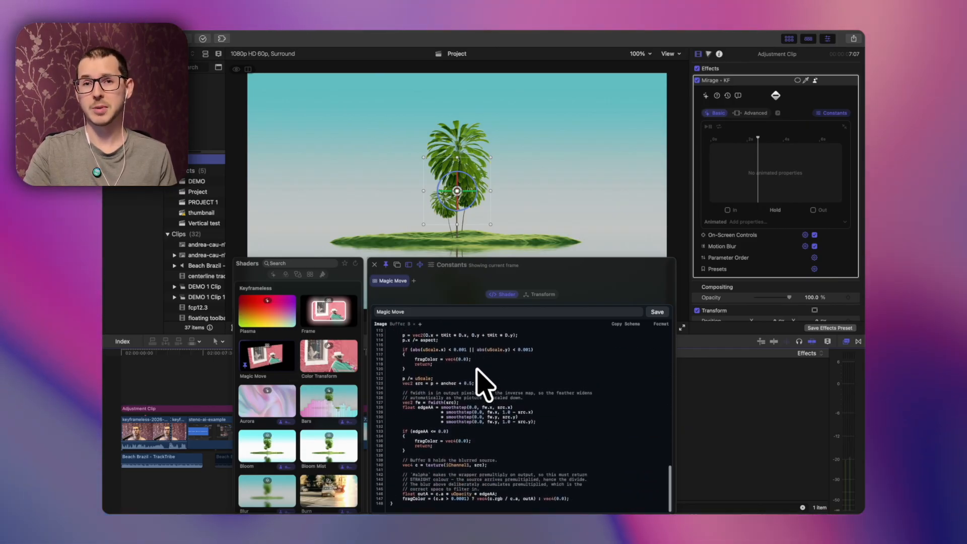
{"action": "scroll", "coordinate": [478, 383], "scroll_direction": "up", "scroll_amount": 20}
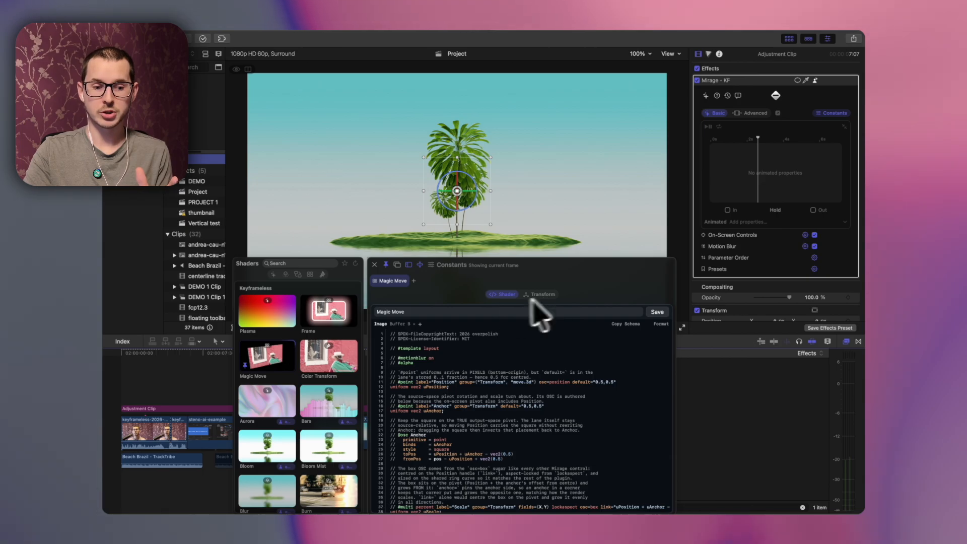
Step: Load the Frame shader, close the editor, and shrink the framed picture in the viewer
{"action": "left_click", "coordinate": [330, 312]}
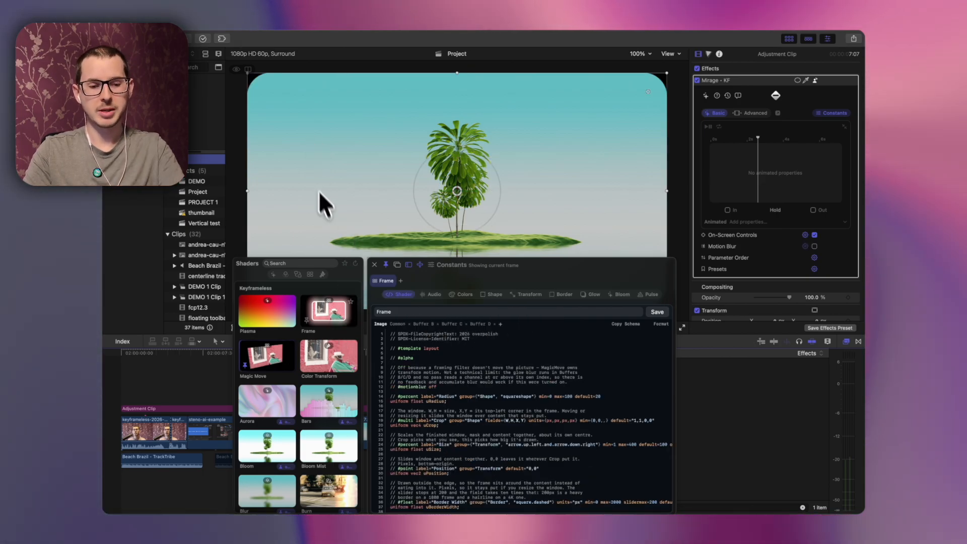
{"action": "key", "text": "Escape"}
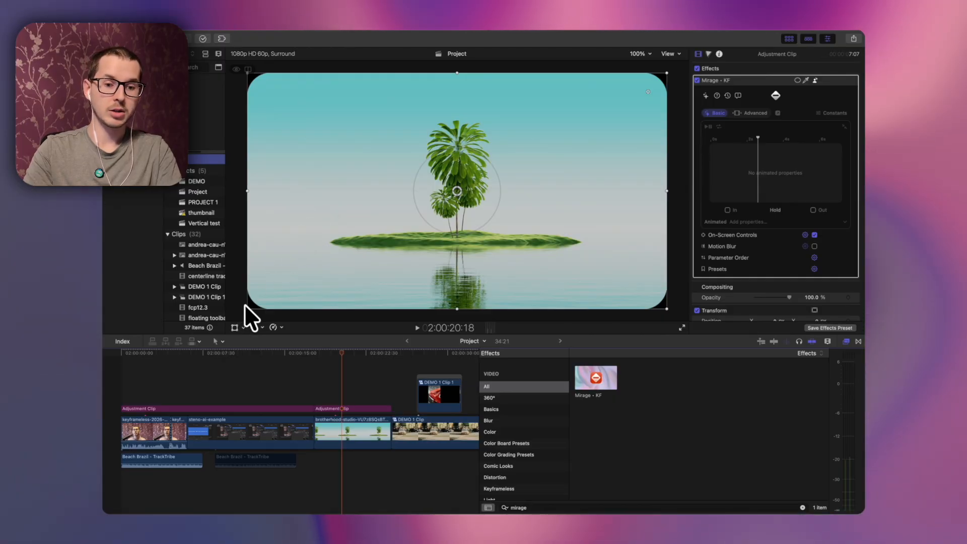
{"action": "left_click_drag", "start_coordinate": [243, 304], "coordinate": [334, 221]}
{"action": "left_click_drag", "start_coordinate": [555, 171], "coordinate": [532, 189]}
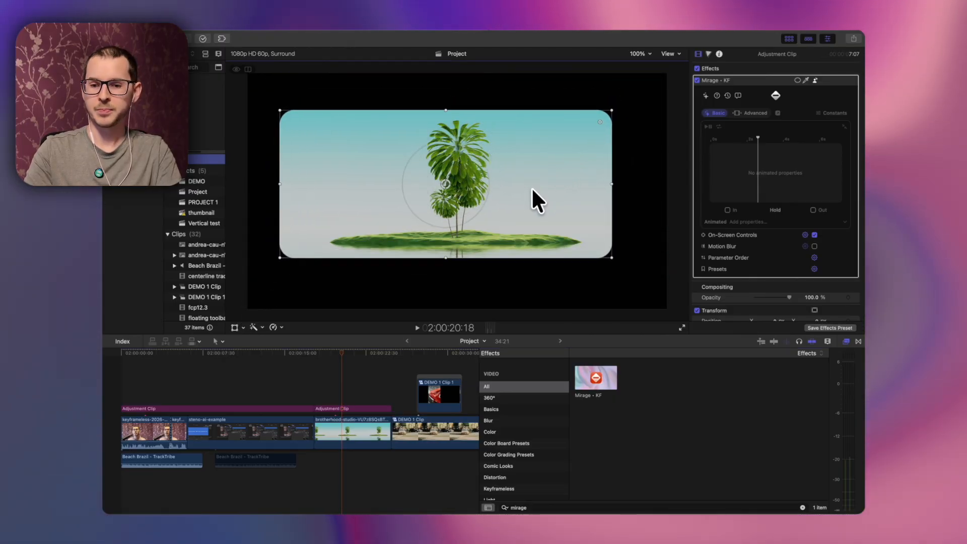
Step: Reopen the Constants editor and increase the Frame shader's border width
{"action": "left_click", "coordinate": [830, 114]}
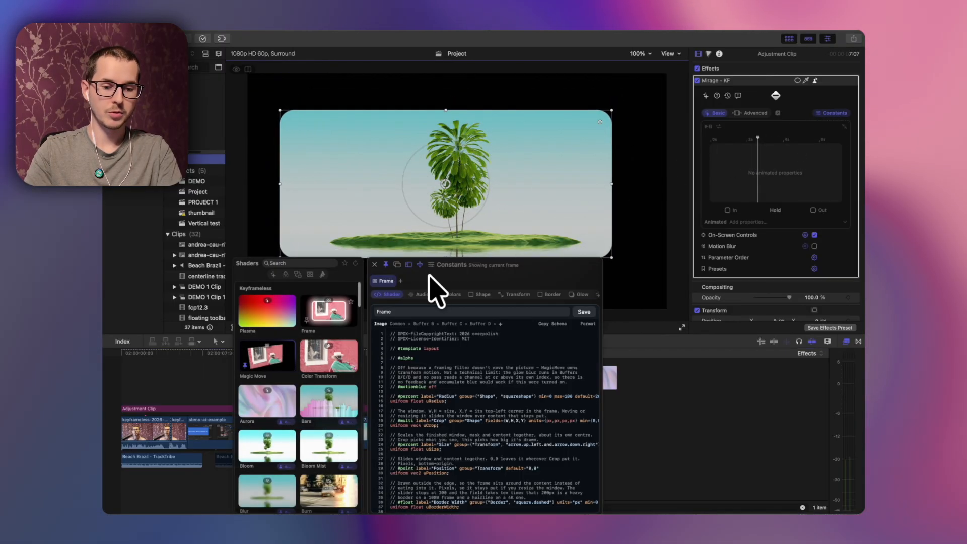
{"action": "left_click", "coordinate": [453, 295]}
{"action": "left_click", "coordinate": [498, 295]}
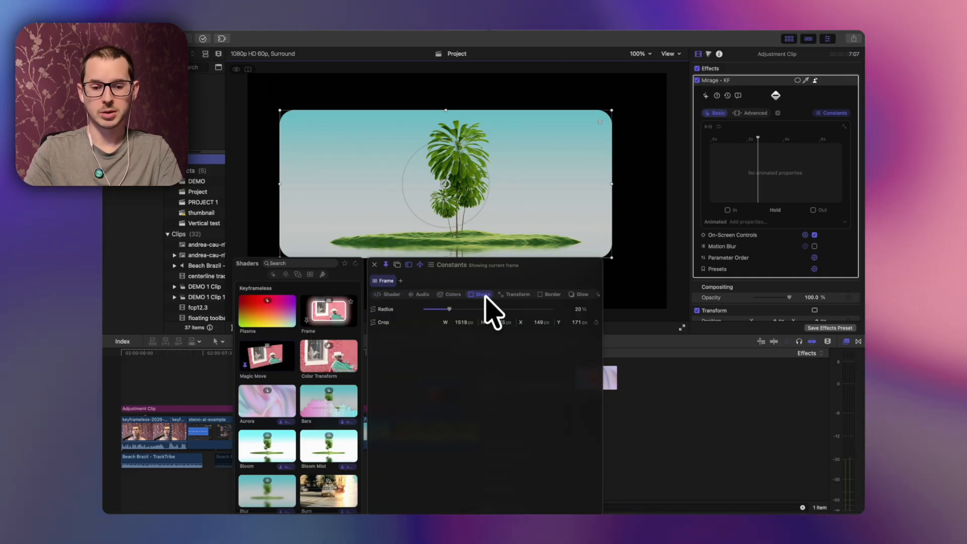
{"action": "left_click", "coordinate": [549, 294]}
{"action": "left_click_drag", "start_coordinate": [424, 308], "coordinate": [496, 308]}
Step: Raise the frame's Glow Pickup, set Bloom to 22% and lower the Bloom Threshold
{"action": "left_click", "coordinate": [580, 295]}
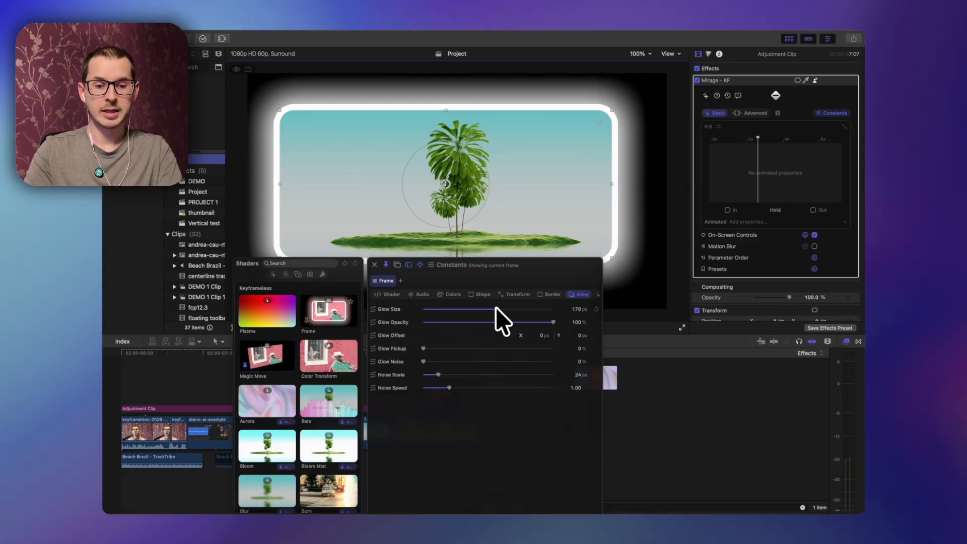
{"action": "left_click_drag", "start_coordinate": [423, 348], "coordinate": [537, 348]}
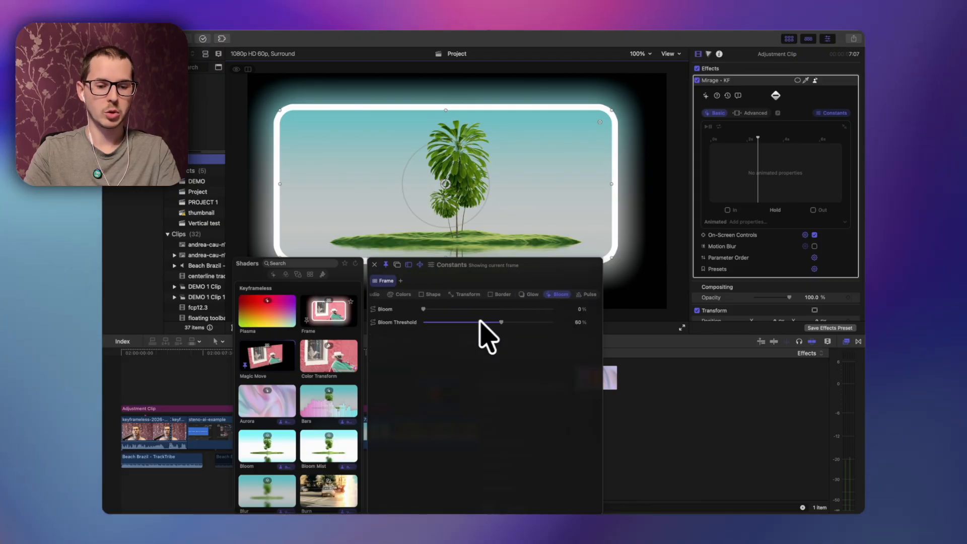
{"action": "mouse_move", "coordinate": [427, 308]}
{"action": "left_mouse_down"}
{"action": "mouse_move", "coordinate": [477, 309]}
{"action": "mouse_move", "coordinate": [424, 323]}
{"action": "mouse_move", "coordinate": [529, 322]}
{"action": "mouse_move", "coordinate": [437, 308]}
{"action": "left_mouse_up"}
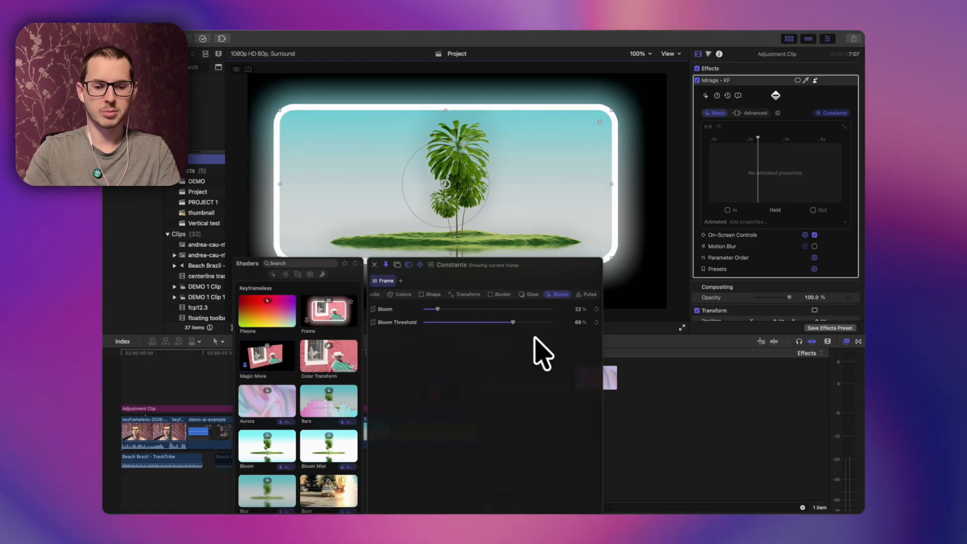
{"action": "left_click", "coordinate": [509, 322]}
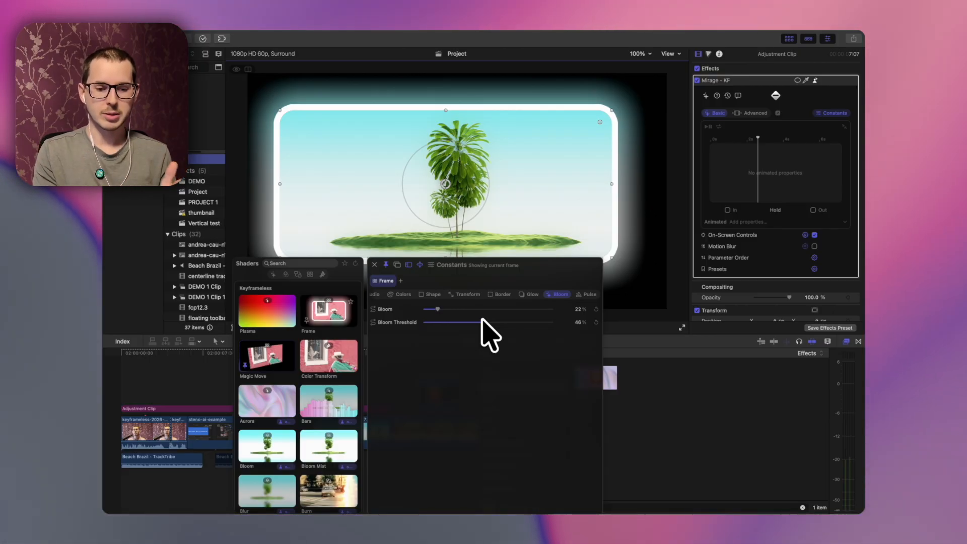
Step: Load the Aurora generator shader from the shader library
{"action": "scroll", "coordinate": [347, 377], "scroll_direction": "down", "scroll_amount": 2}
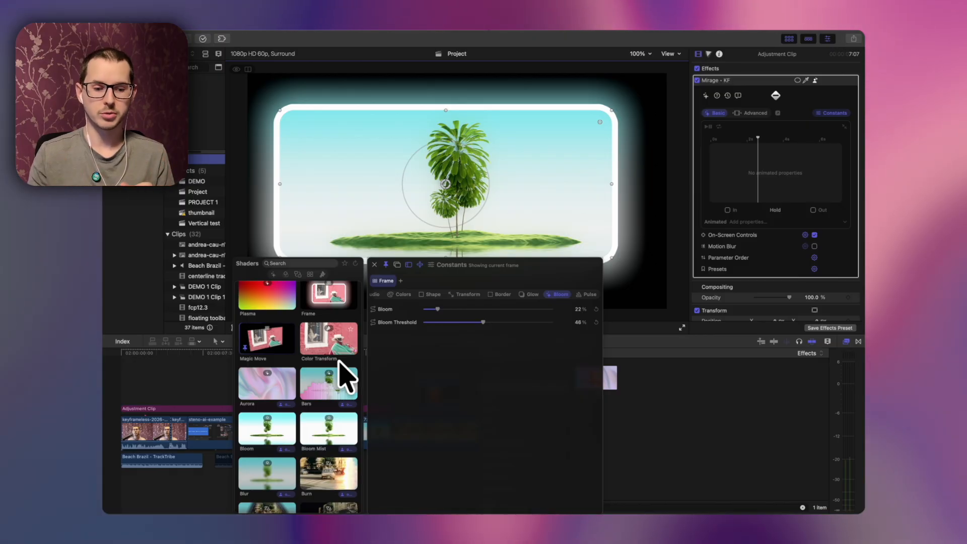
{"action": "left_click", "coordinate": [266, 389]}
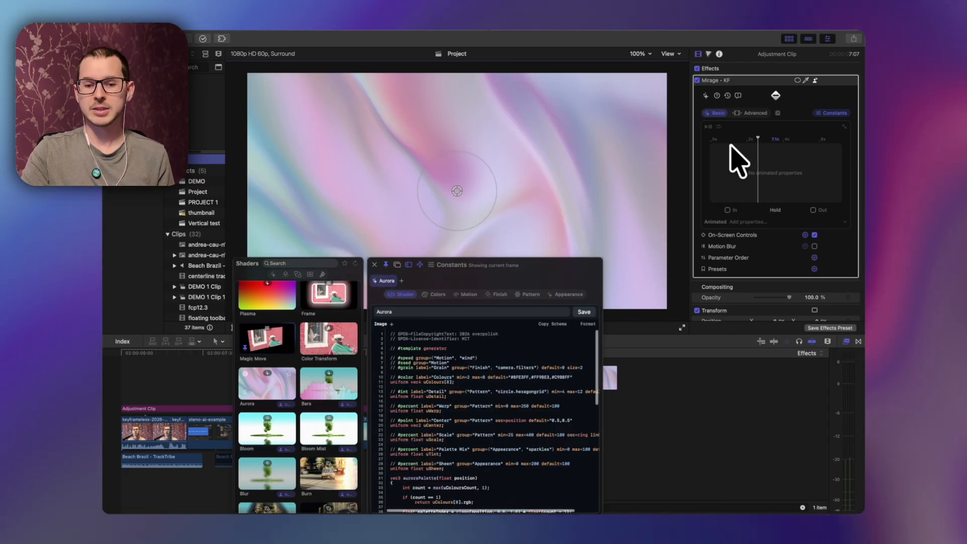
{"action": "left_click", "coordinate": [715, 138]}
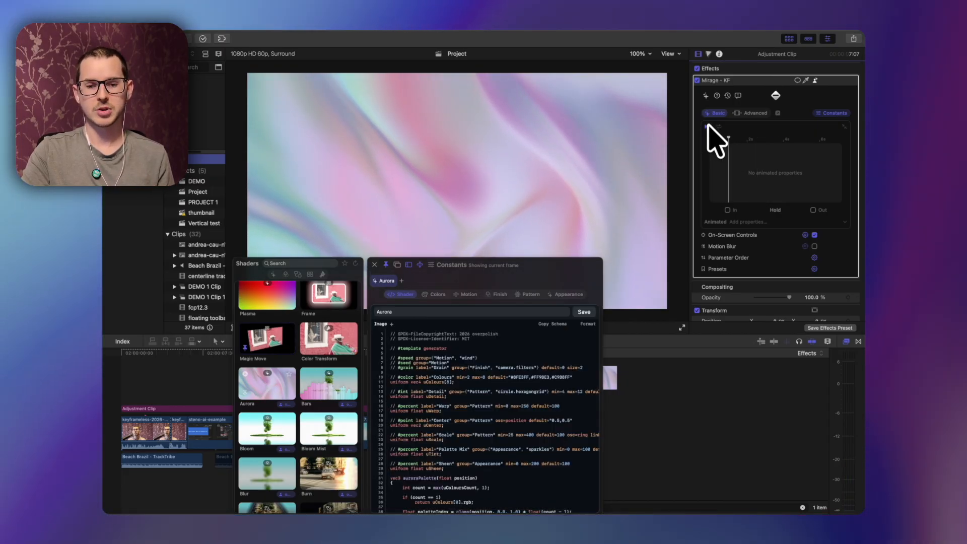
Step: Randomise the Aurora motion seed and switch its colour palette to a green preset
{"action": "left_click", "coordinate": [463, 294]}
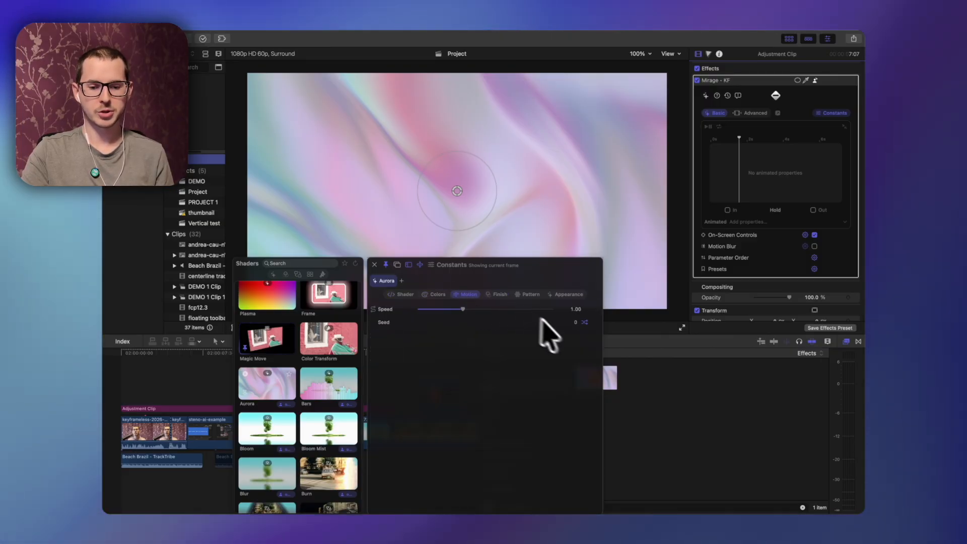
{"action": "left_click", "coordinate": [584, 322]}
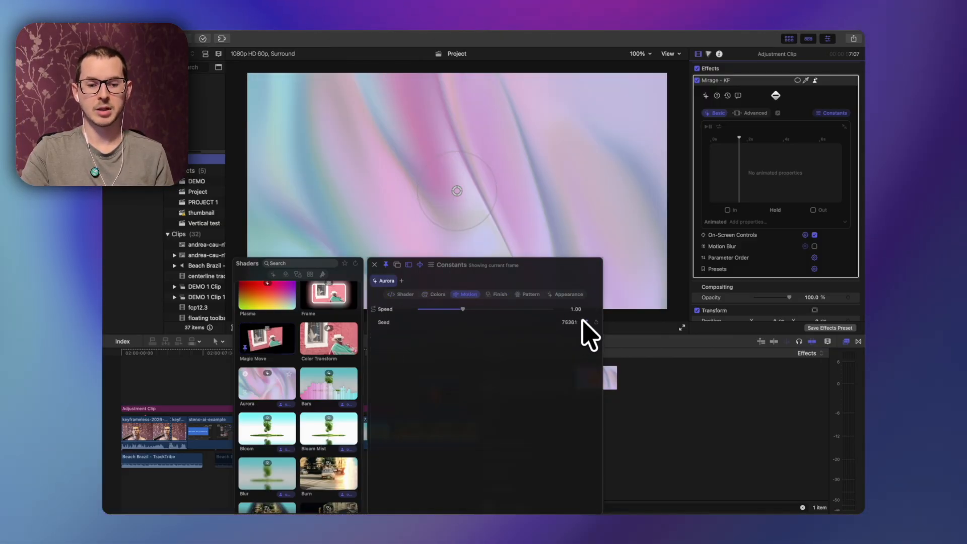
{"action": "left_click", "coordinate": [434, 294]}
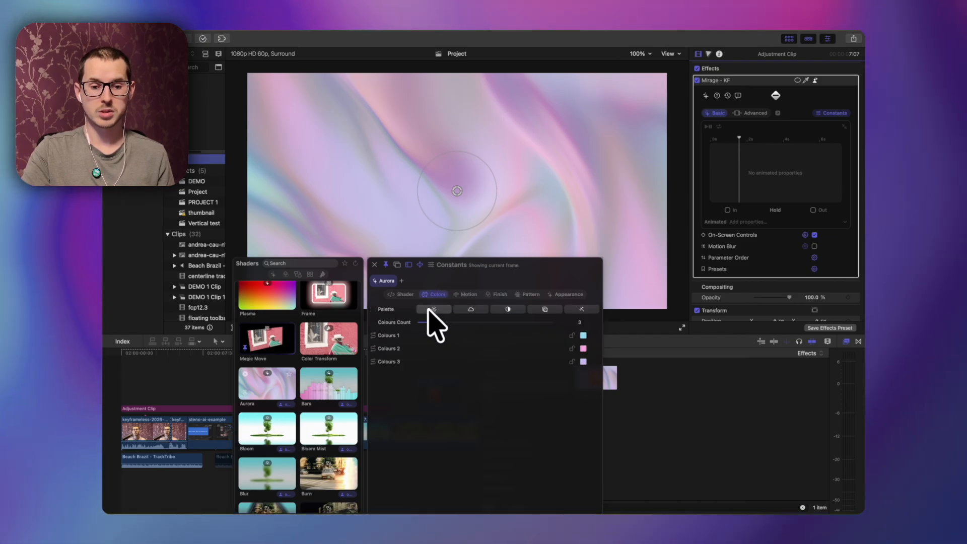
{"action": "left_click", "coordinate": [429, 309]}
{"action": "left_click", "coordinate": [461, 309]}
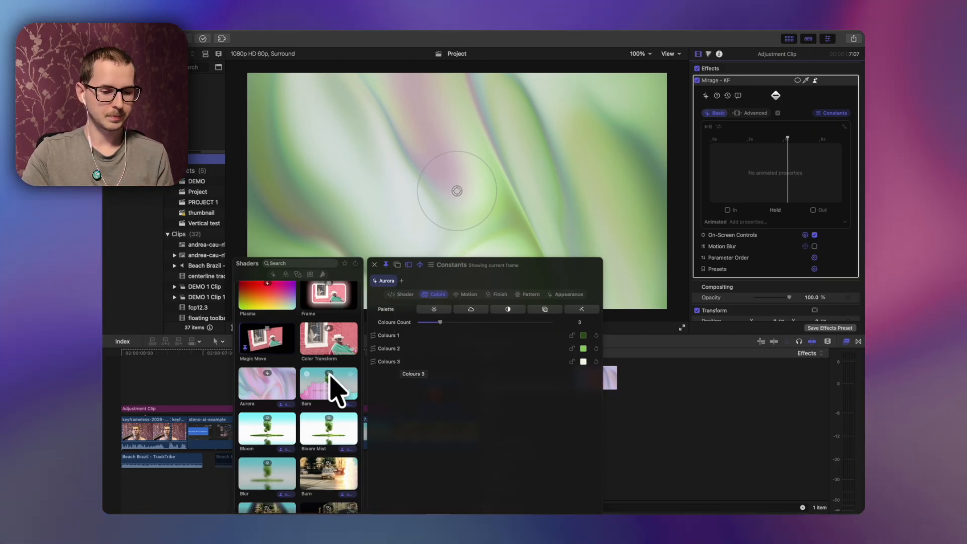
Step: Browse further down the shader library and load the Grid Hills shader
{"action": "scroll", "coordinate": [334, 388], "scroll_direction": "down", "scroll_amount": 5}
{"action": "scroll", "coordinate": [335, 388], "scroll_direction": "up", "scroll_amount": 1}
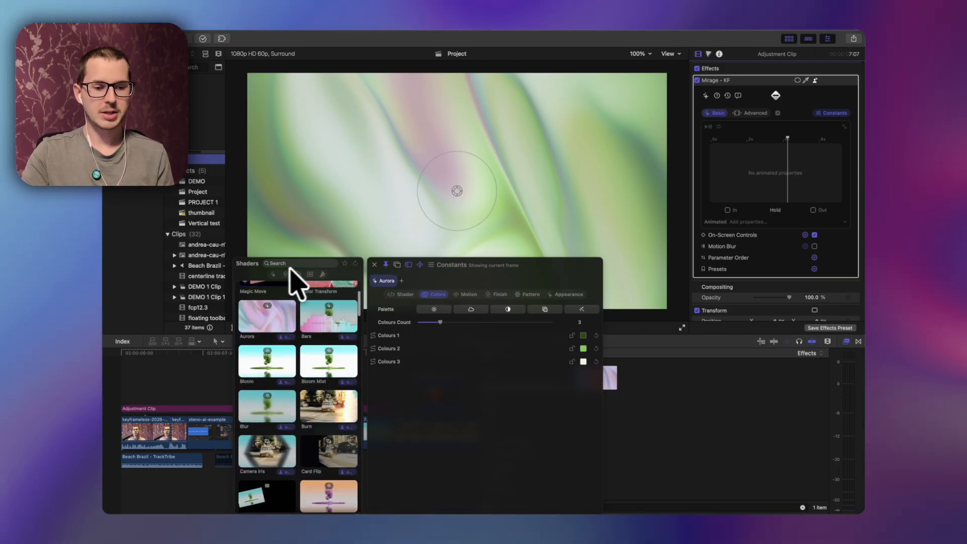
{"action": "scroll", "coordinate": [281, 282], "scroll_direction": "down", "scroll_amount": 10}
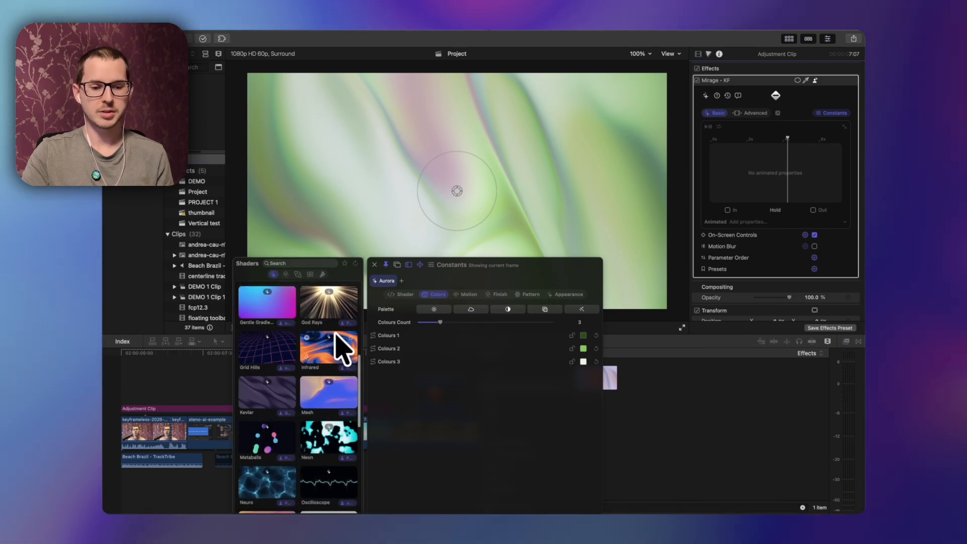
{"action": "left_click", "coordinate": [335, 352]}
{"action": "left_click", "coordinate": [272, 347]}
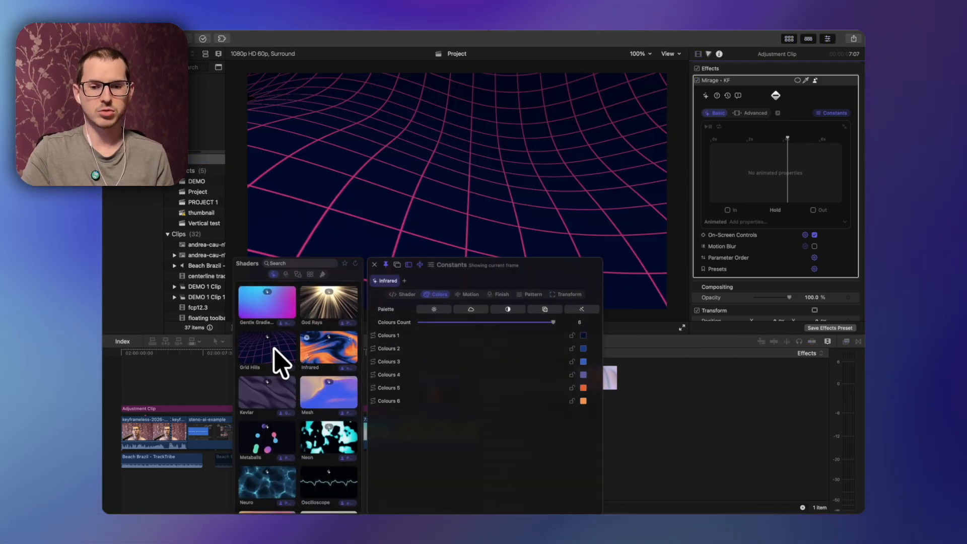
{"action": "left_click", "coordinate": [707, 126]}
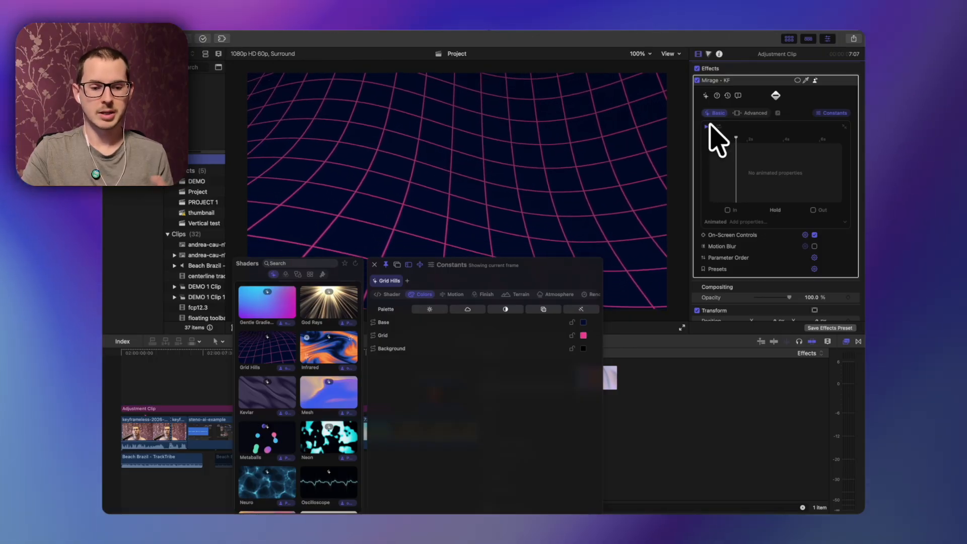
Step: Switch the shader library to the filter shaders and load the CRT shader
{"action": "left_click", "coordinate": [285, 274]}
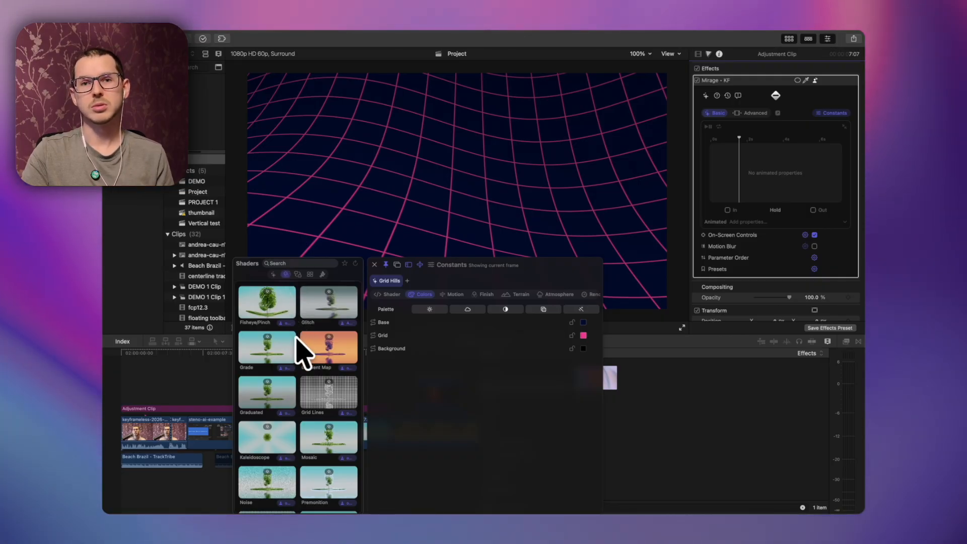
{"action": "scroll", "coordinate": [297, 418], "scroll_direction": "up", "scroll_amount": 8}
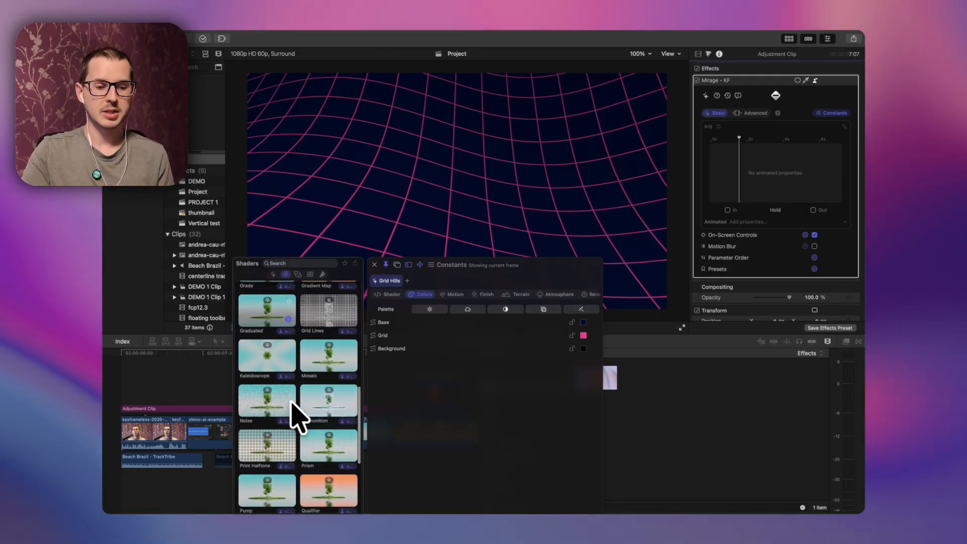
{"action": "left_click", "coordinate": [268, 416]}
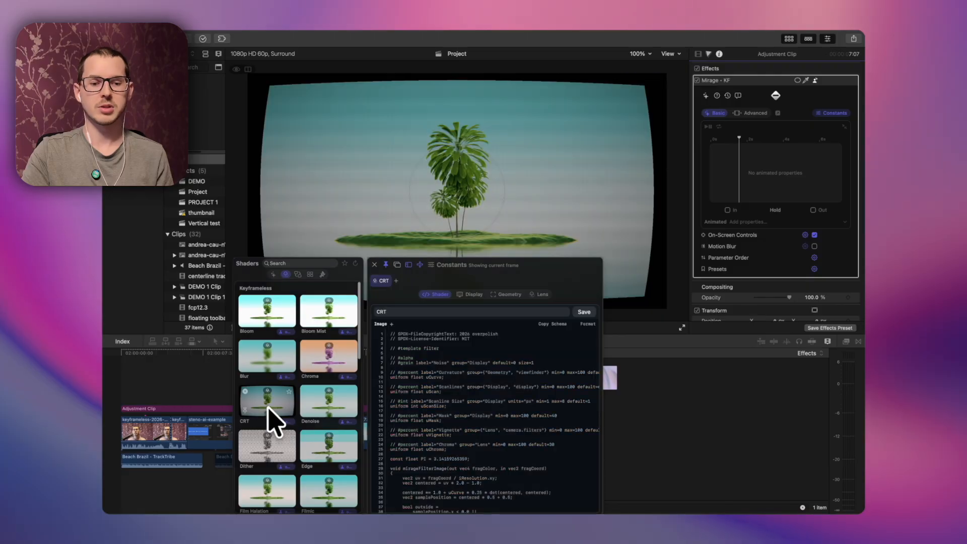
Step: Review the CRT Display constants and reduce the Geometry Curvature to about 31%
{"action": "left_click", "coordinate": [474, 294]}
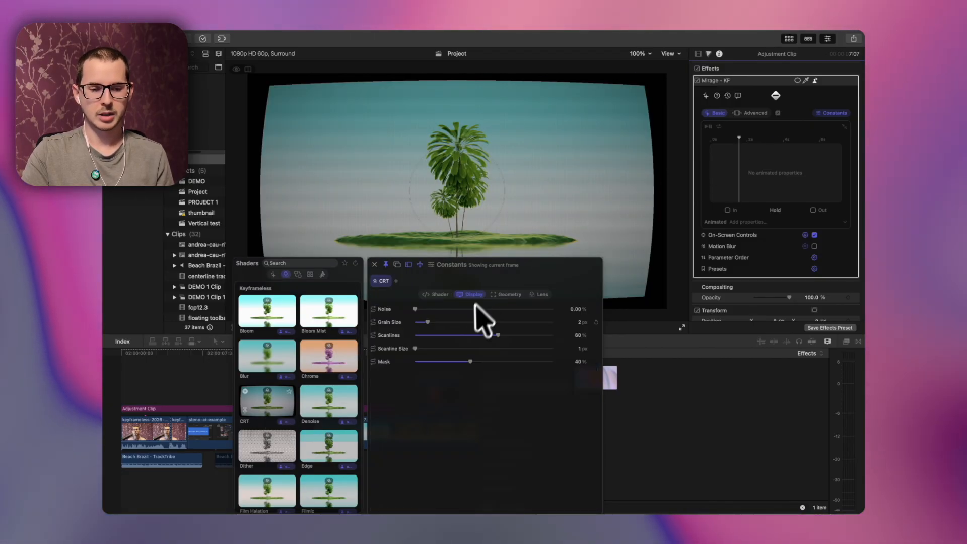
{"action": "mouse_move", "coordinate": [417, 308]}
{"action": "left_mouse_down"}
{"action": "mouse_move", "coordinate": [447, 308]}
{"action": "mouse_move", "coordinate": [415, 309]}
{"action": "left_mouse_up"}
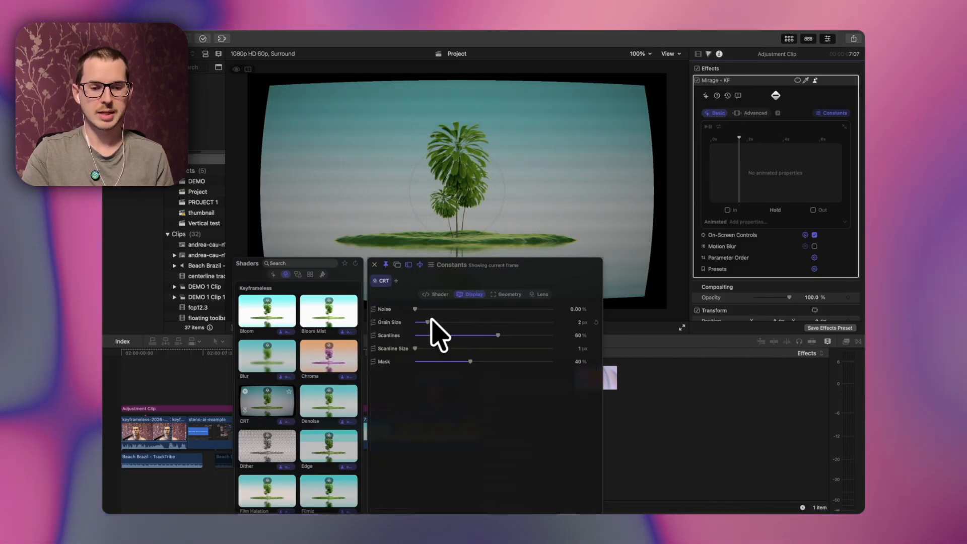
{"action": "left_click", "coordinate": [509, 295]}
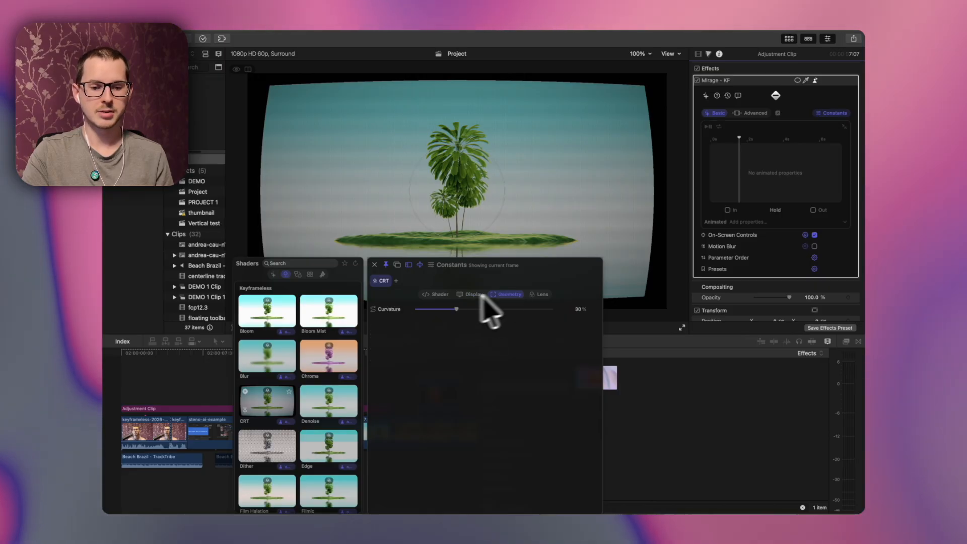
{"action": "left_click_drag", "start_coordinate": [458, 309], "coordinate": [471, 310]}
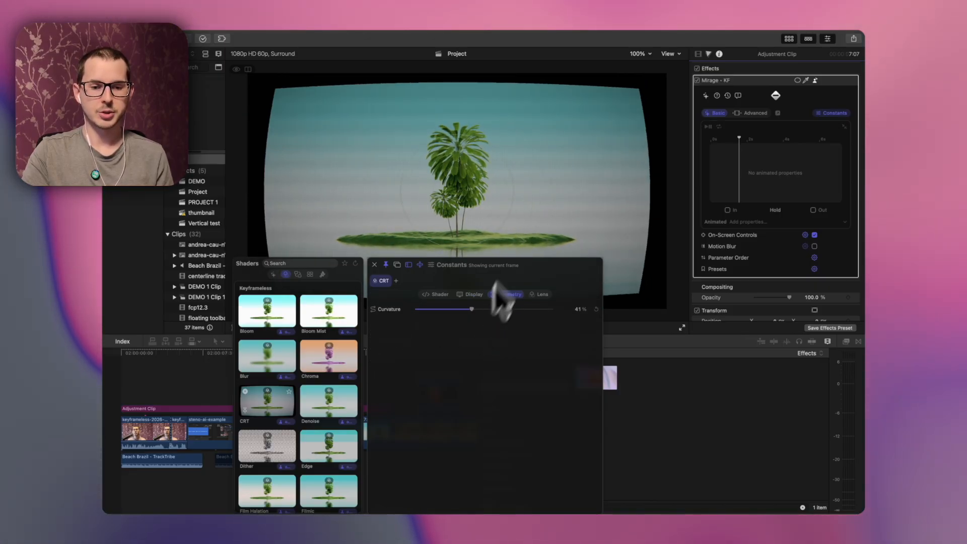
{"action": "mouse_move", "coordinate": [509, 177]}
{"action": "left_mouse_down"}
{"action": "mouse_move", "coordinate": [494, 183]}
{"action": "mouse_move", "coordinate": [533, 179]}
{"action": "mouse_move", "coordinate": [476, 187]}
{"action": "mouse_move", "coordinate": [524, 178]}
{"action": "mouse_move", "coordinate": [498, 181]}
{"action": "left_mouse_up"}
Step: Load the Dither shader from further down the shader library
{"action": "scroll", "coordinate": [291, 401], "scroll_direction": "down", "scroll_amount": 3}
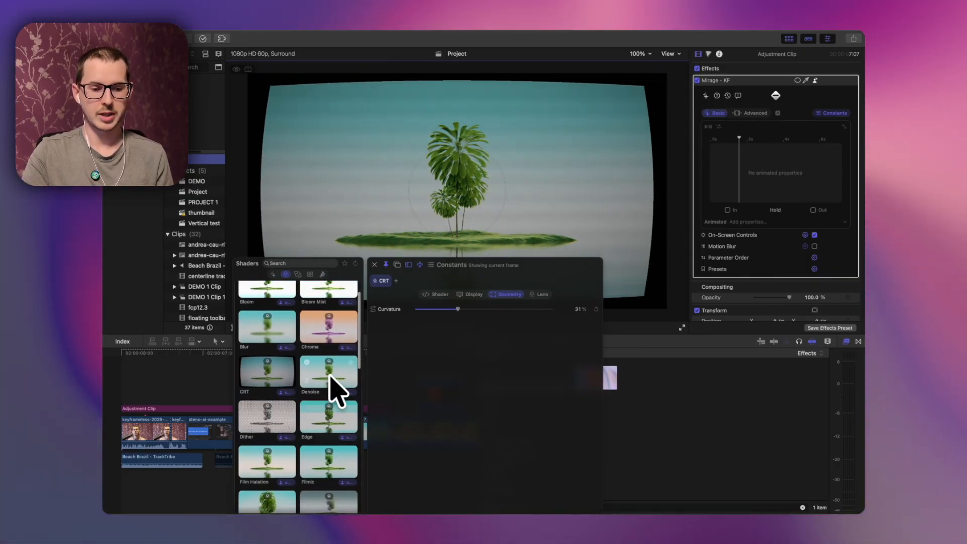
{"action": "left_click", "coordinate": [269, 391]}
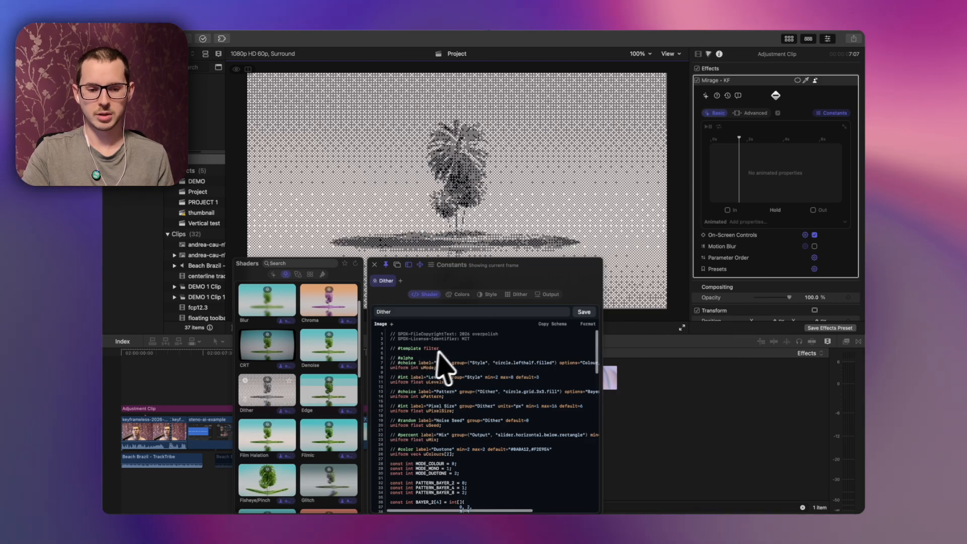
Step: Set the Dither Style Levels to 2 and switch its Mode to Colour
{"action": "left_click", "coordinate": [475, 292]}
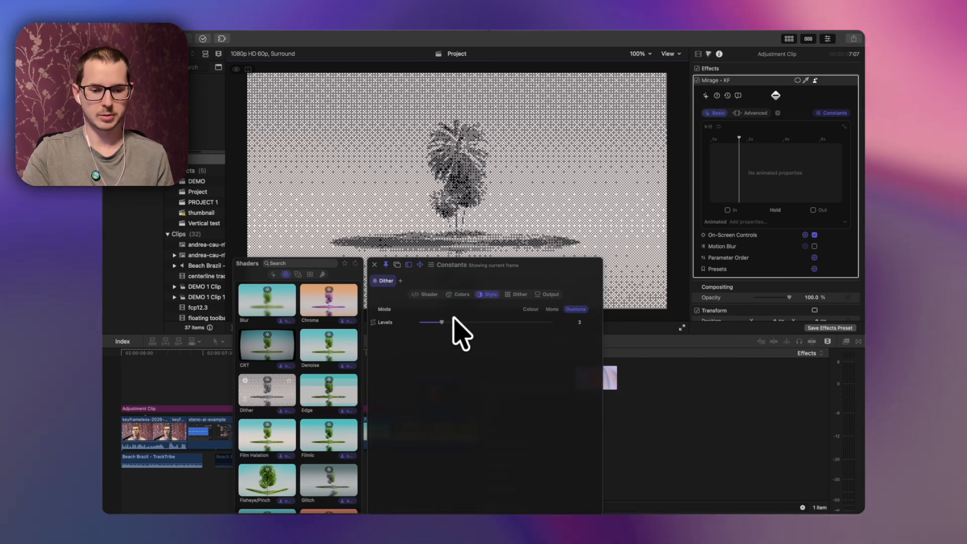
{"action": "left_click_drag", "start_coordinate": [450, 320], "coordinate": [423, 323]}
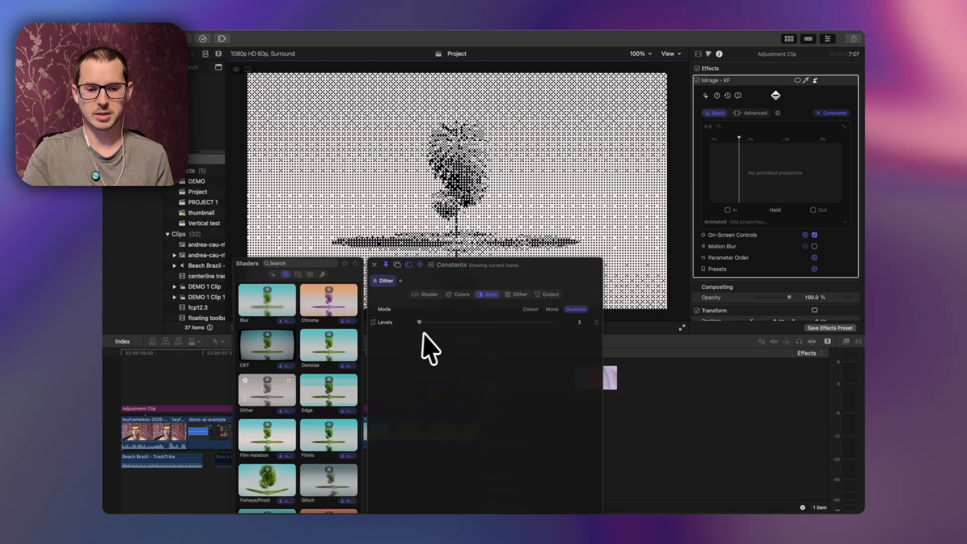
{"action": "left_click", "coordinate": [530, 310]}
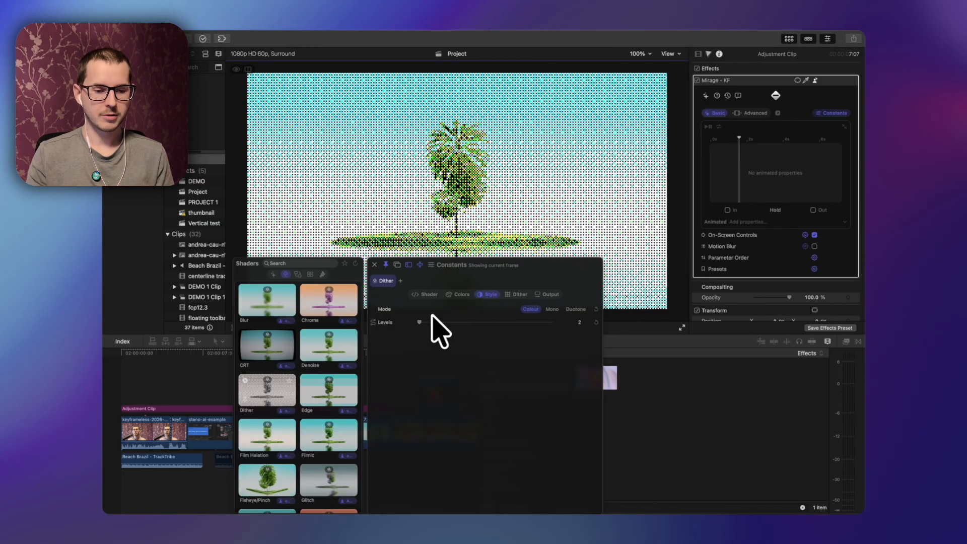
Step: Switch to the colour shaders and load the Selective shader
{"action": "left_click", "coordinate": [322, 274]}
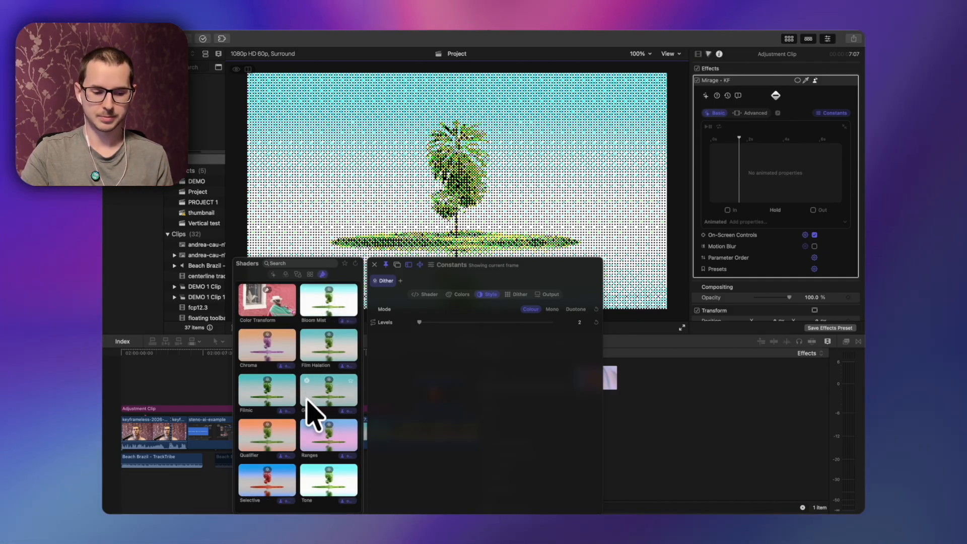
{"action": "left_click", "coordinate": [266, 484]}
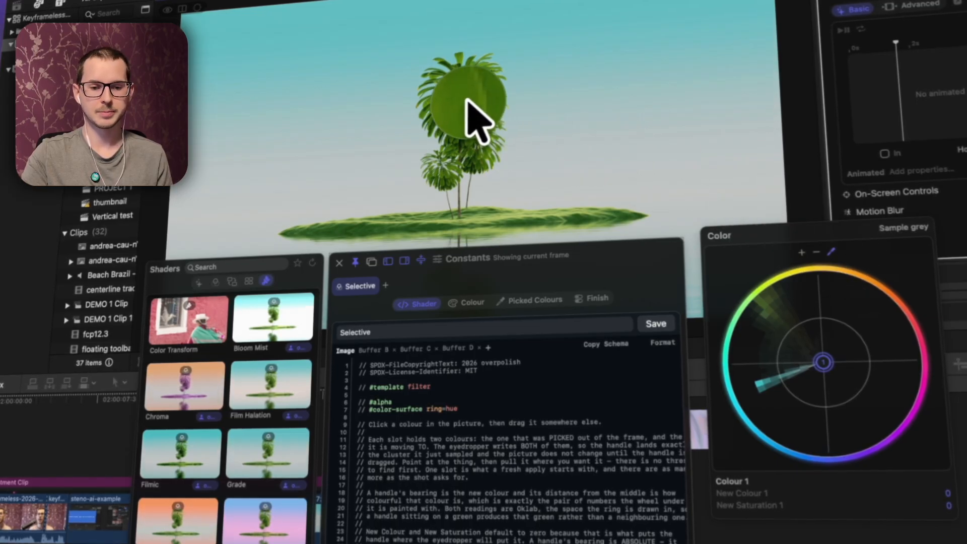
Step: Shift the palm's sampled green colour to orange on the Selective colour wheel
{"action": "key", "text": "m"}
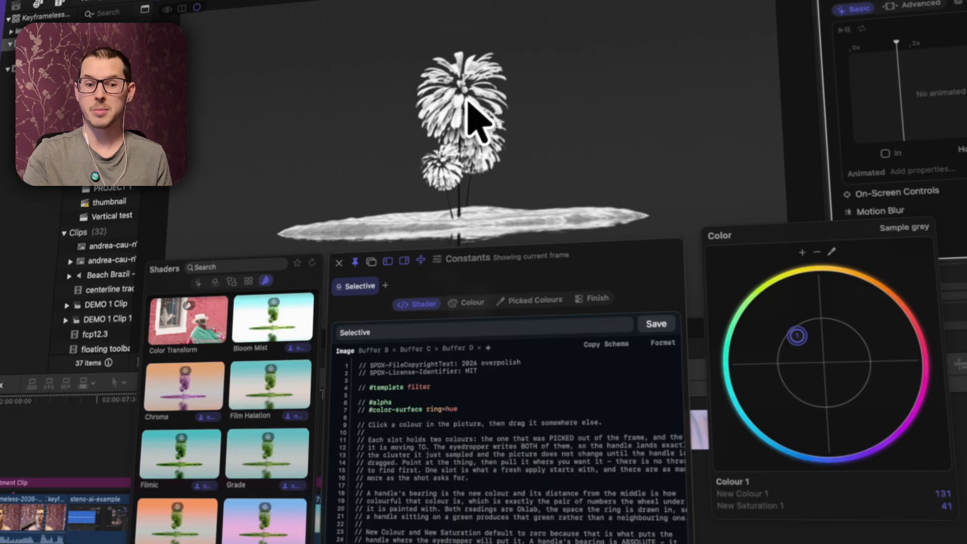
{"action": "key", "text": "m"}
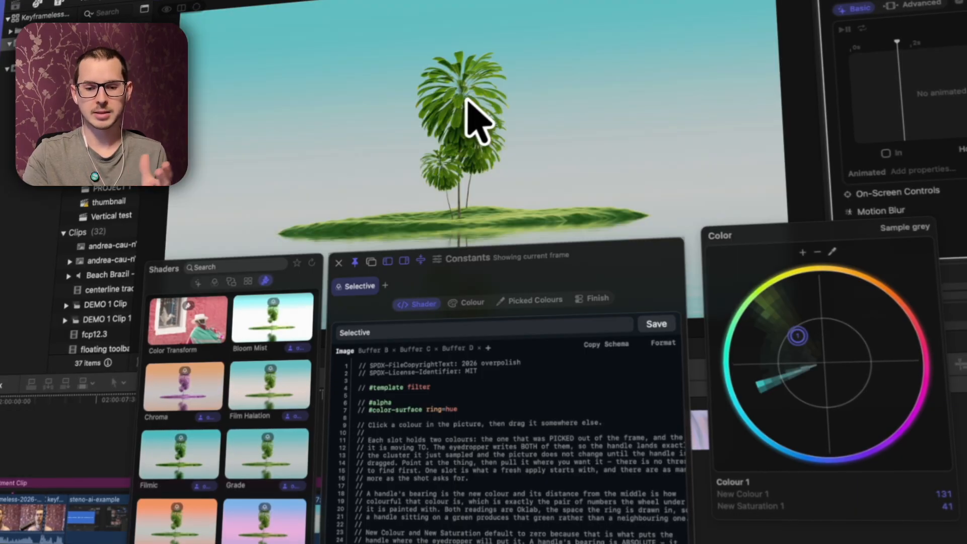
{"action": "left_click_drag", "start_coordinate": [785, 324], "coordinate": [842, 333]}
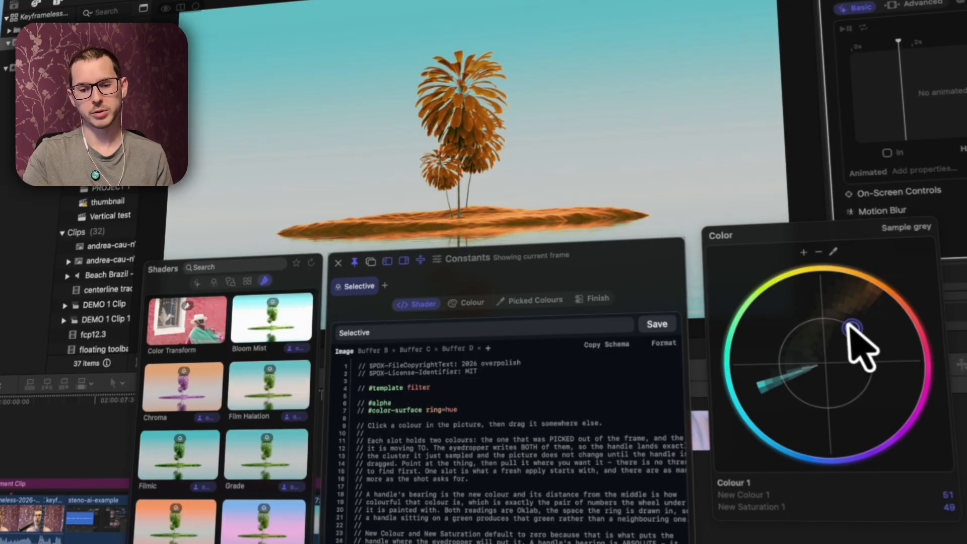
Step: Open the Constants picture preview and inspect the recoloured foliage close up
{"action": "double_click", "coordinate": [618, 252]}
{"action": "scroll", "coordinate": [539, 287], "scroll_direction": "up", "scroll_amount": 10}
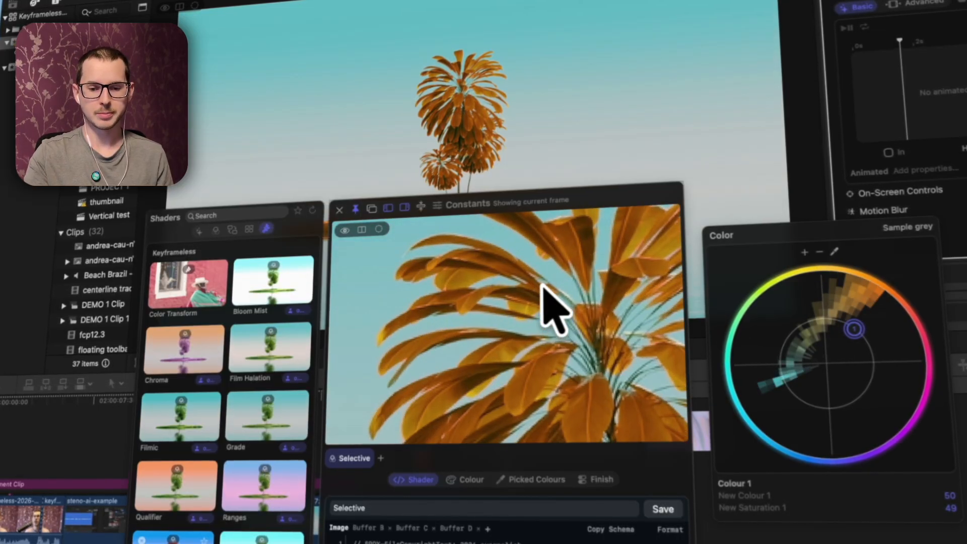
{"action": "scroll", "coordinate": [555, 271], "scroll_direction": "up", "scroll_amount": 5}
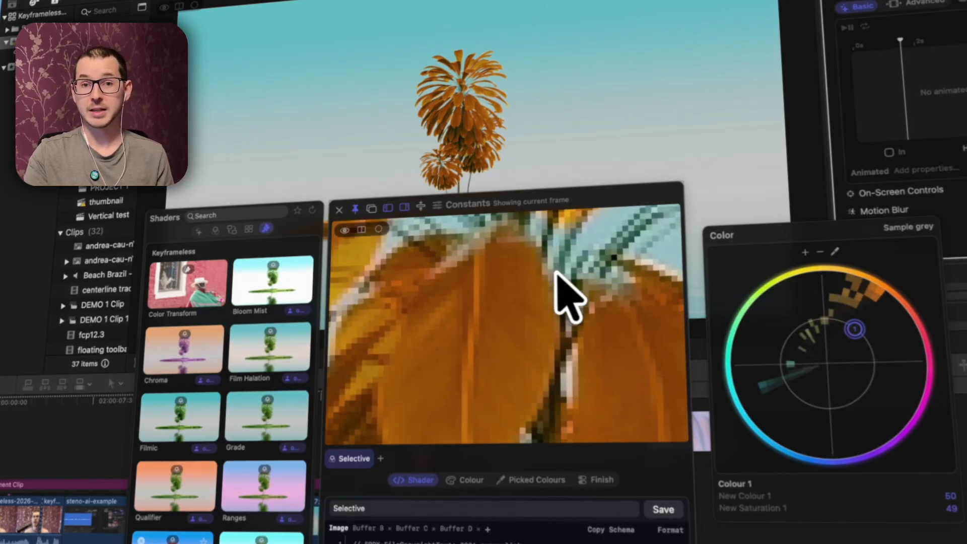
{"action": "scroll", "coordinate": [512, 295], "scroll_direction": "up", "scroll_amount": 6}
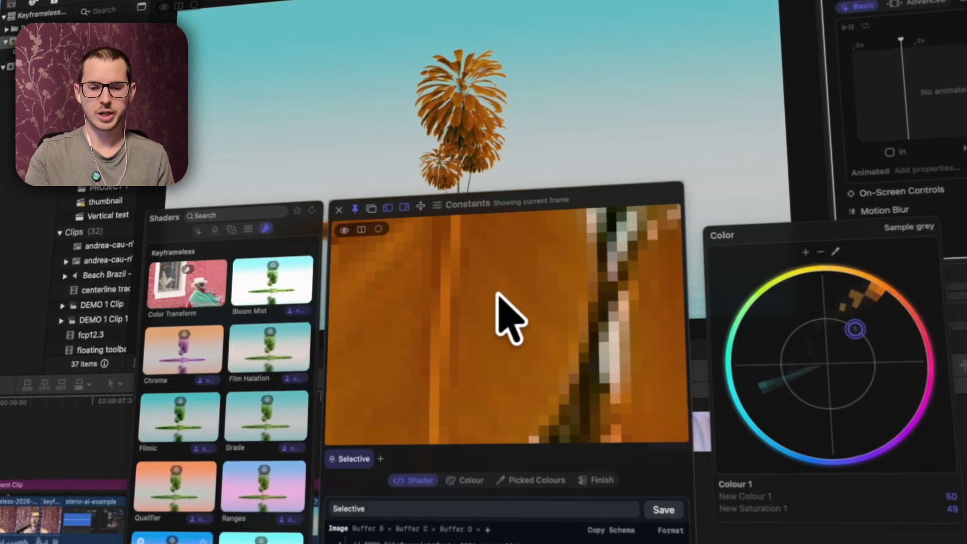
{"action": "scroll", "coordinate": [497, 293], "scroll_direction": "down", "scroll_amount": 6}
{"action": "scroll", "coordinate": [498, 293], "scroll_direction": "left", "scroll_amount": 6}
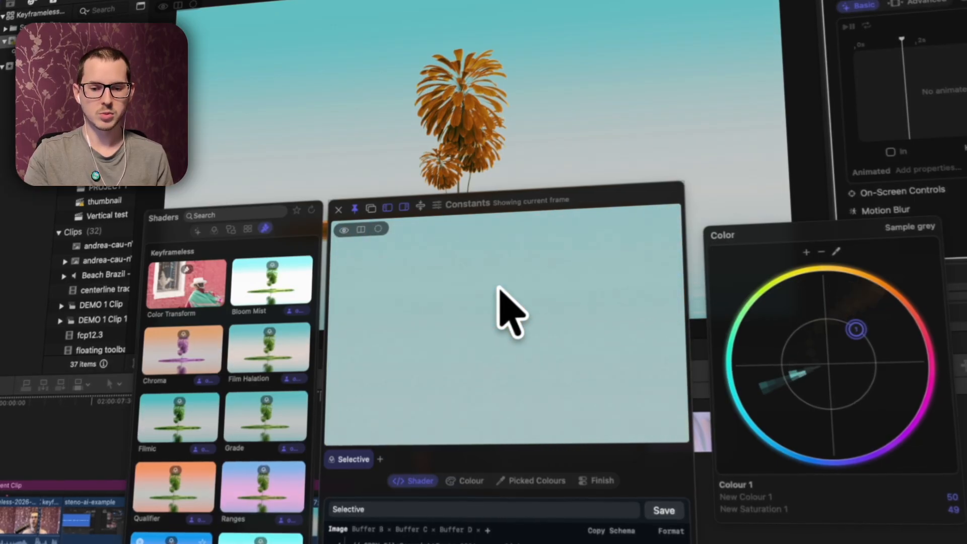
{"action": "scroll", "coordinate": [498, 286], "scroll_direction": "down", "scroll_amount": 5}
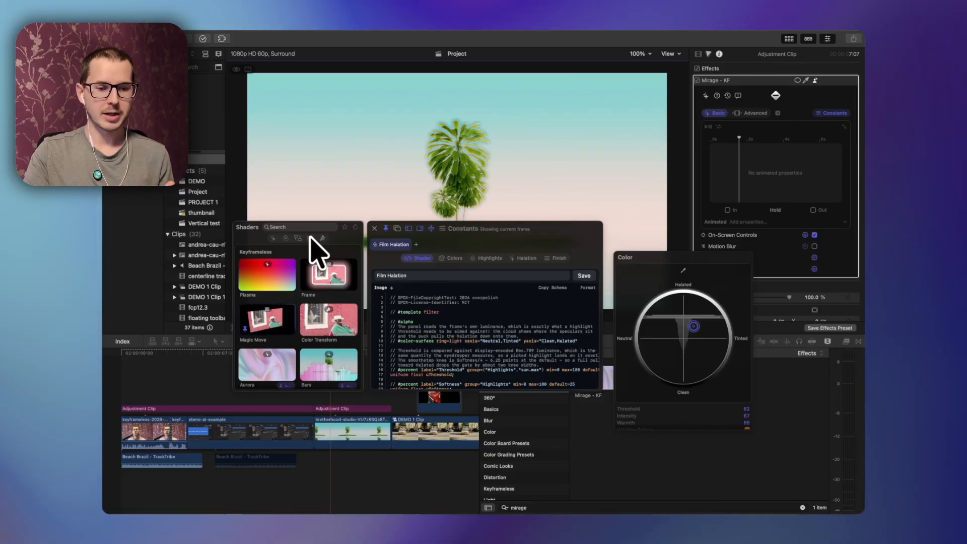
Step: Switch to the layout shaders and load the Grid shader
{"action": "left_click", "coordinate": [309, 237]}
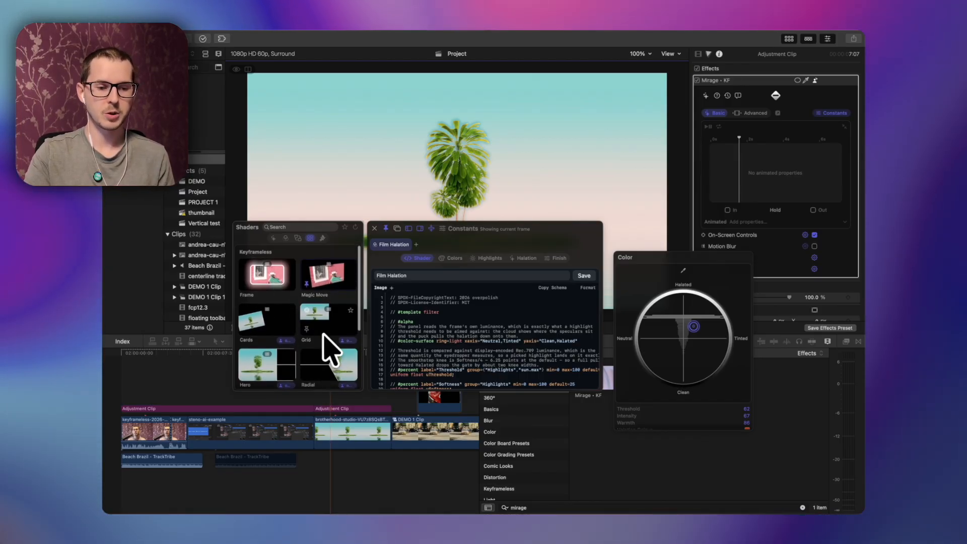
{"action": "scroll", "coordinate": [315, 302], "scroll_direction": "down", "scroll_amount": 2}
{"action": "left_click", "coordinate": [325, 287]}
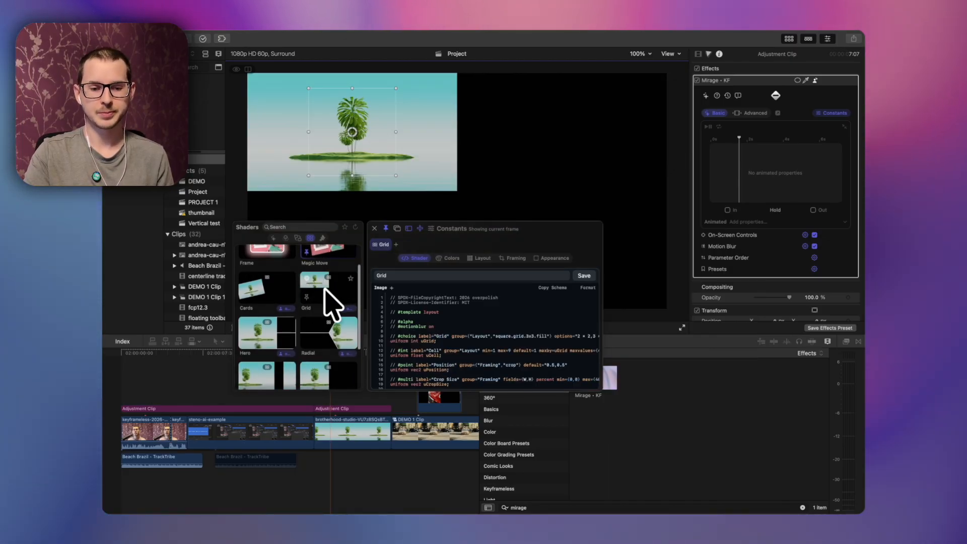
Step: Adjust the Grid shader's Cell value in its Layout constants
{"action": "left_click", "coordinate": [450, 257]}
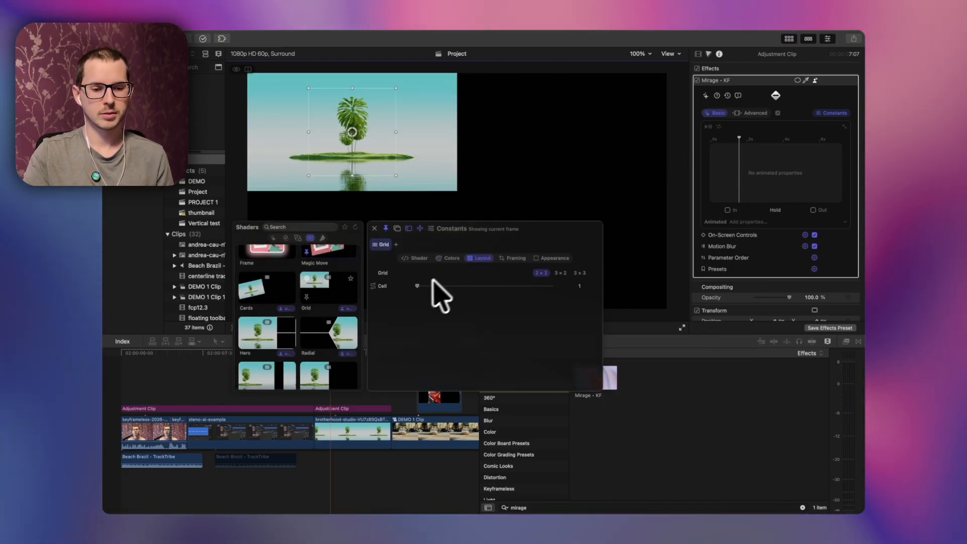
{"action": "mouse_move", "coordinate": [417, 286]}
{"action": "left_mouse_down"}
{"action": "mouse_move", "coordinate": [536, 281]}
{"action": "mouse_move", "coordinate": [423, 286]}
{"action": "left_mouse_up"}
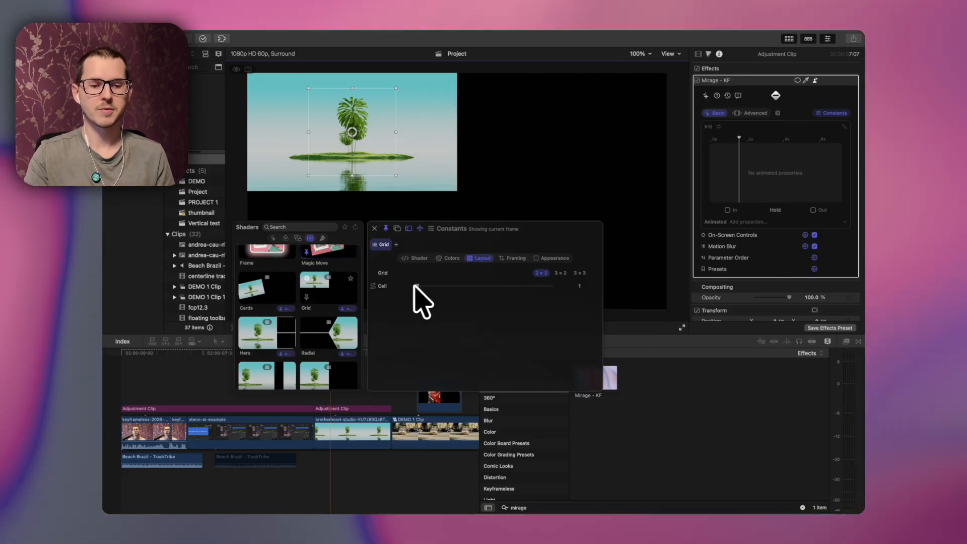
{"action": "left_click_drag", "start_coordinate": [416, 286], "coordinate": [551, 285]}
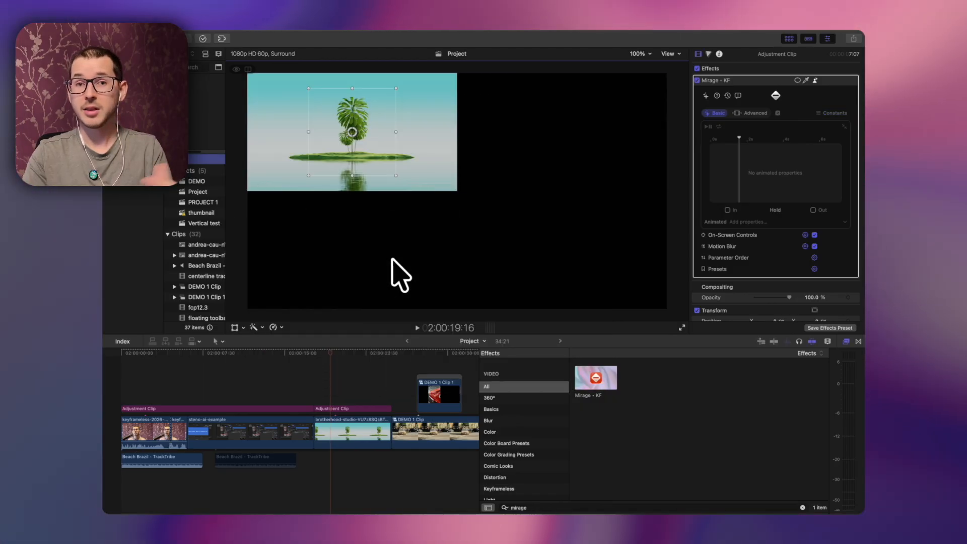
Step: Search the transitions for mirage and apply the Mirage - KF transition to the edit between two clips
{"action": "left_click", "coordinate": [858, 341]}
{"action": "left_click", "coordinate": [533, 507]}
{"action": "type", "text": "mirage"}
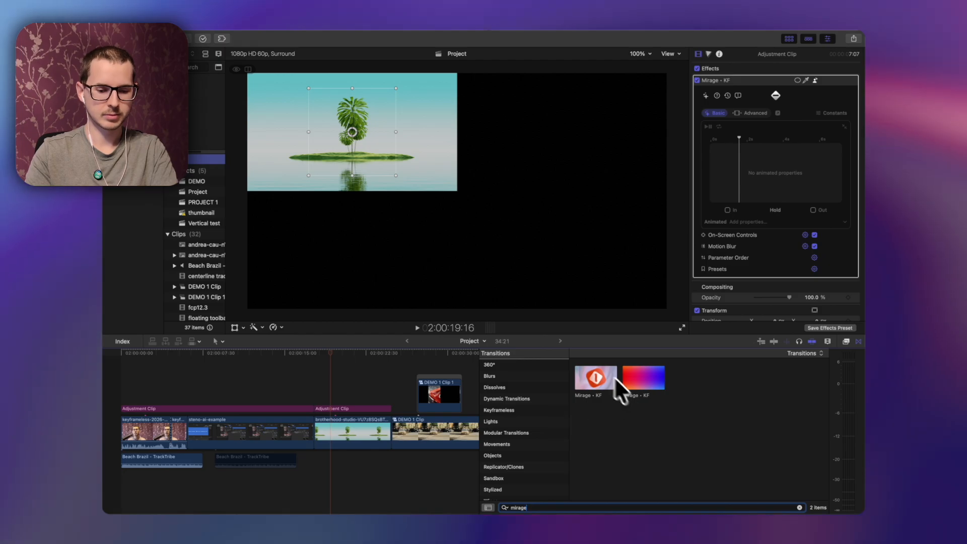
{"action": "left_click_drag", "start_coordinate": [620, 388], "coordinate": [391, 430]}
Step: Load the Defocus Blur shader into the transition's Constants and play back across the edit
{"action": "left_click", "coordinate": [388, 420]}
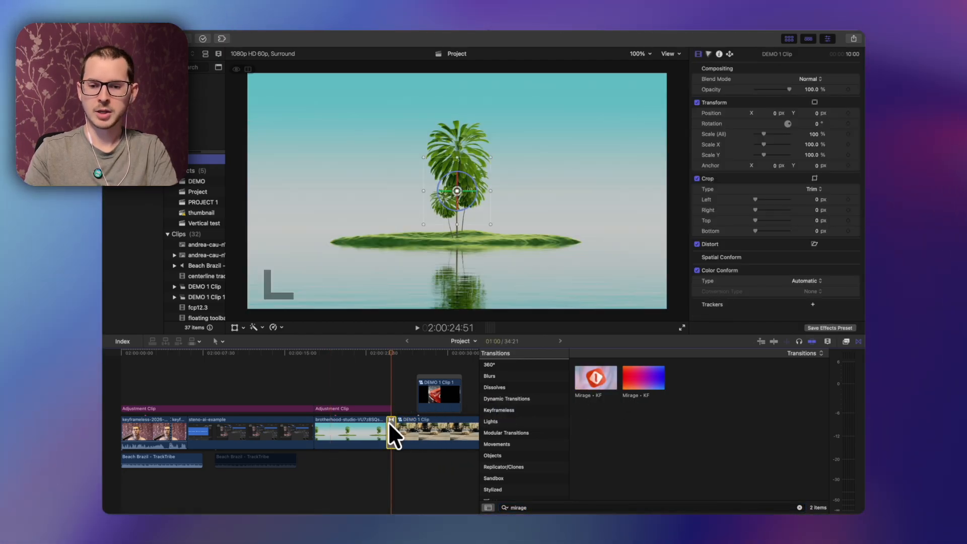
{"action": "left_click", "coordinate": [829, 101]}
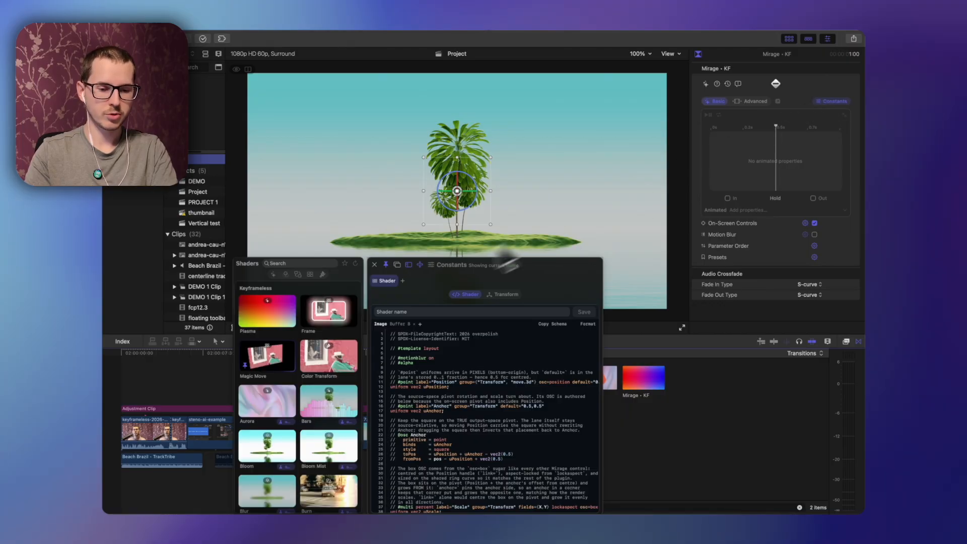
{"action": "left_click", "coordinate": [298, 274]}
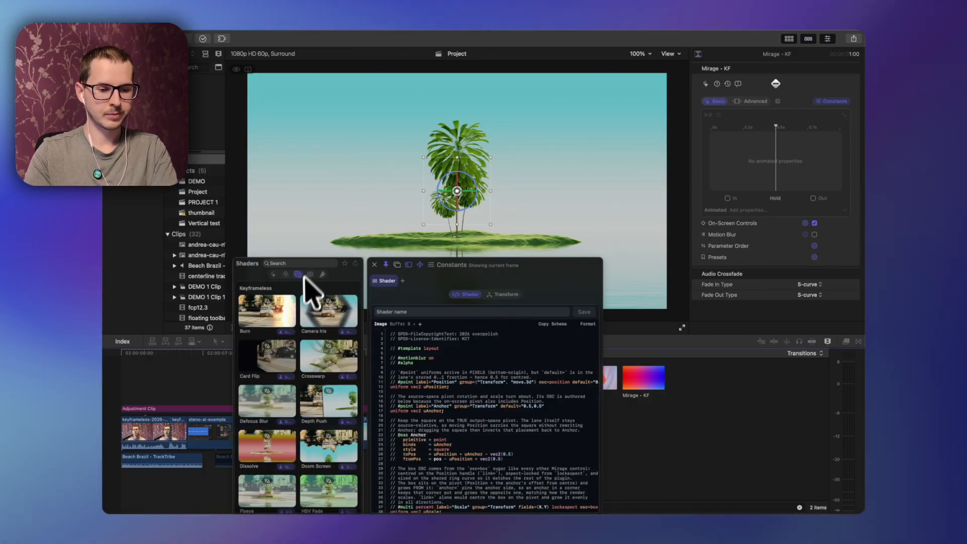
{"action": "scroll", "coordinate": [279, 399], "scroll_direction": "down", "scroll_amount": 1}
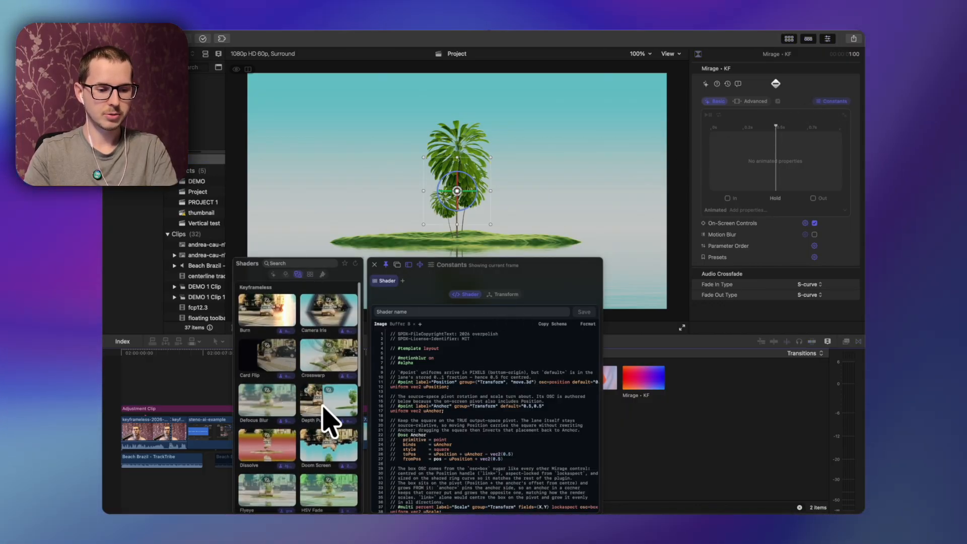
{"action": "scroll", "coordinate": [322, 411], "scroll_direction": "down", "scroll_amount": 3}
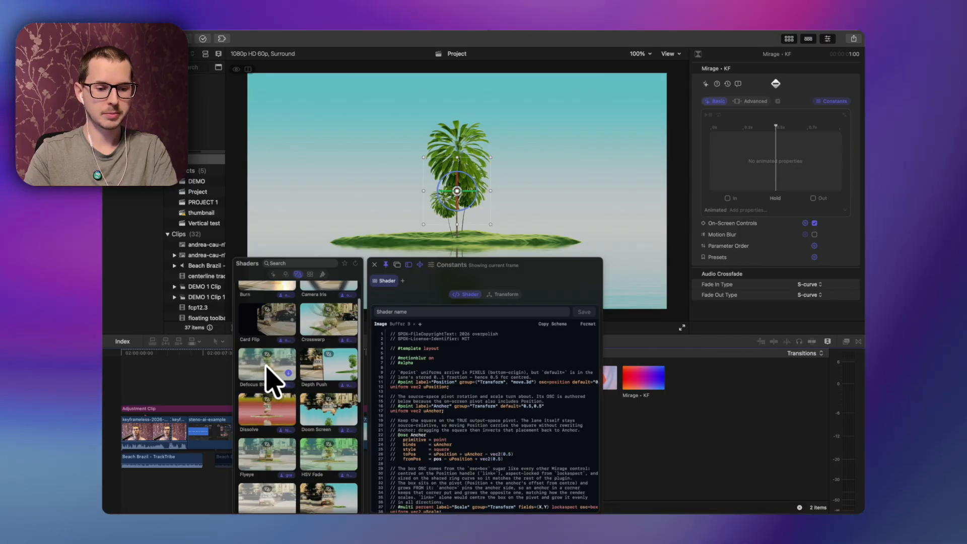
{"action": "left_click", "coordinate": [266, 367]}
{"action": "key", "text": "Escape"}
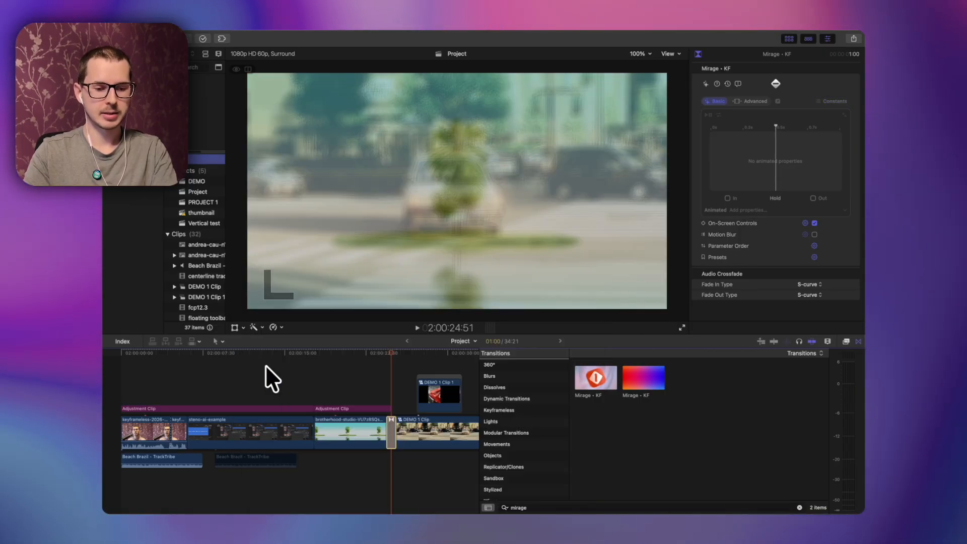
{"action": "left_click", "coordinate": [378, 354]}
{"action": "key", "text": "space"}
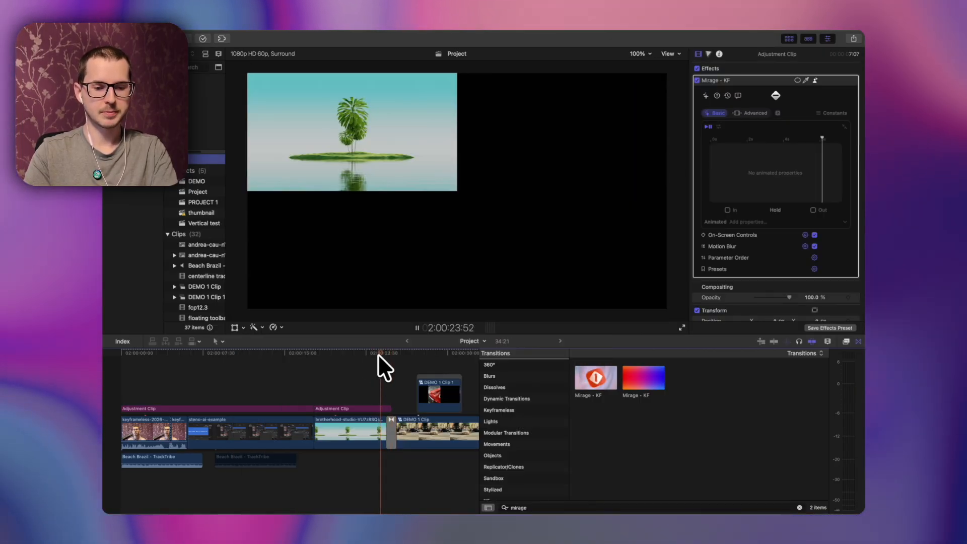
Step: Play back and scrub across the edit to preview the Defocus Blur transition
{"action": "key", "text": "space"}
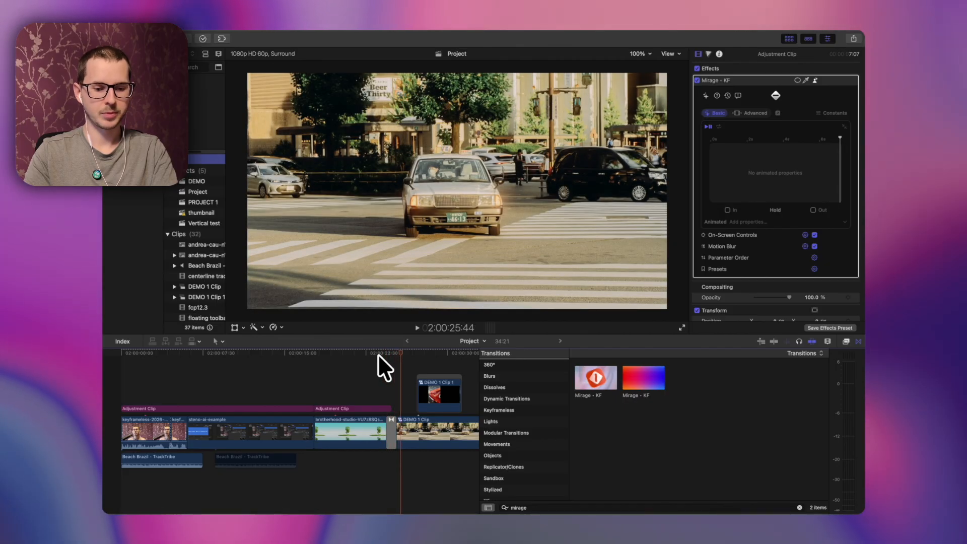
{"action": "left_click_drag", "start_coordinate": [392, 409], "coordinate": [376, 407]}
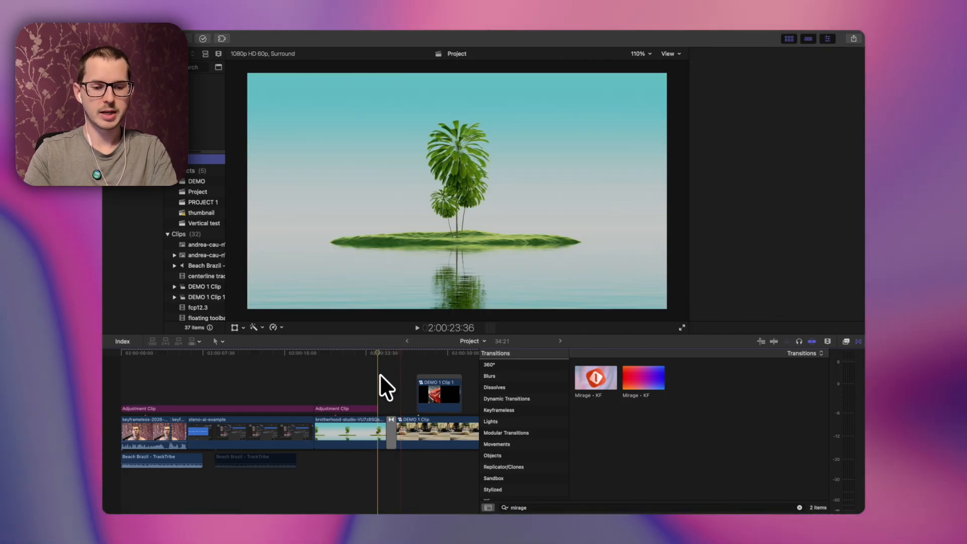
{"action": "key", "text": "space"}
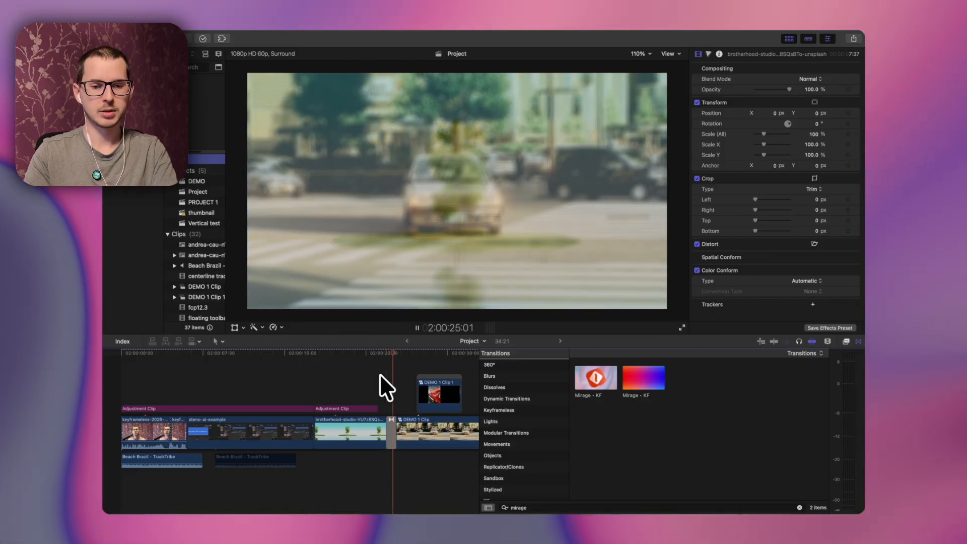
{"action": "key", "text": "space"}
Step: Select the Mirage - KF transition on the edit and delete it
{"action": "left_click", "coordinate": [390, 354]}
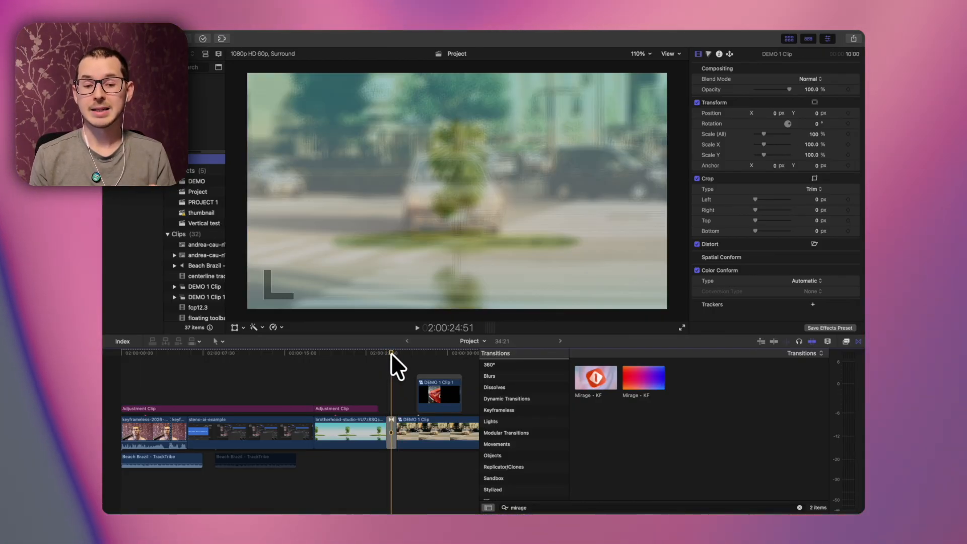
{"action": "left_click", "coordinate": [389, 421]}
{"action": "left_click_drag", "start_coordinate": [375, 408], "coordinate": [388, 407]}
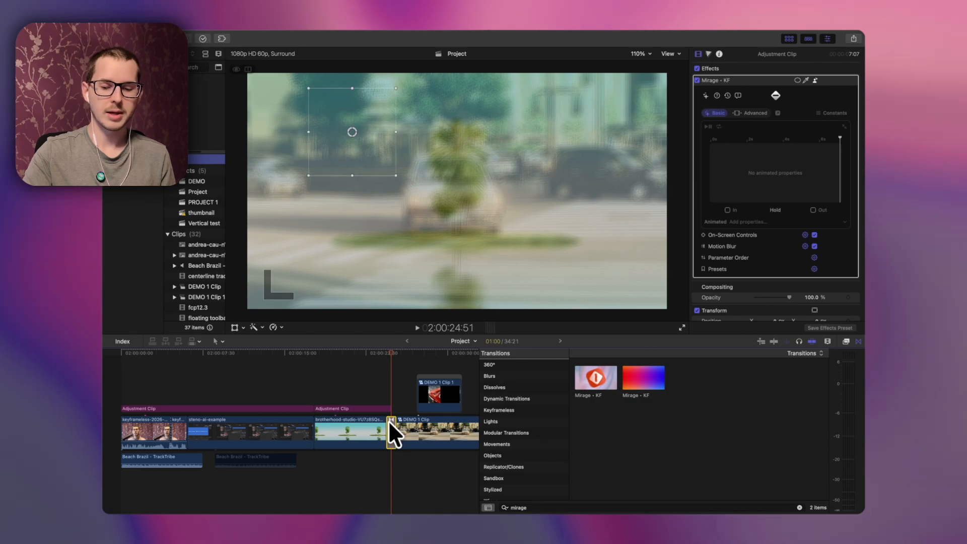
{"action": "key", "text": "Delete"}
Step: Select the first adjustment clip and remove the Shatter animation from its Mirage - KF animated properties
{"action": "left_click", "coordinate": [231, 366]}
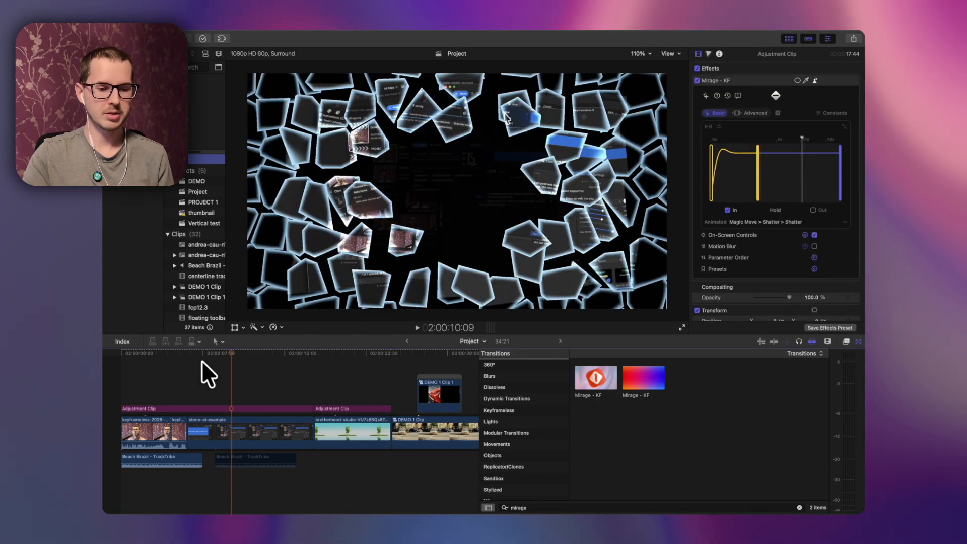
{"action": "left_click", "coordinate": [171, 352]}
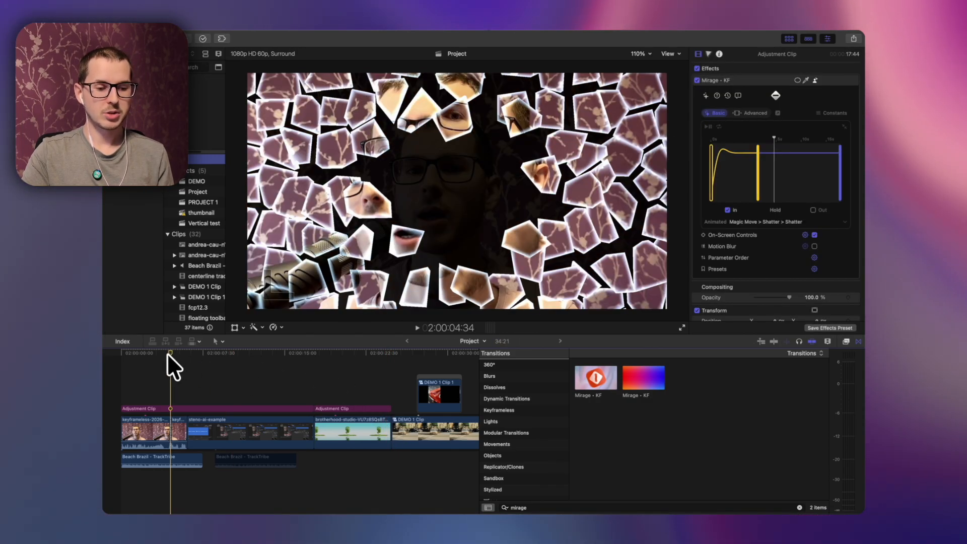
{"action": "left_click", "coordinate": [150, 405]}
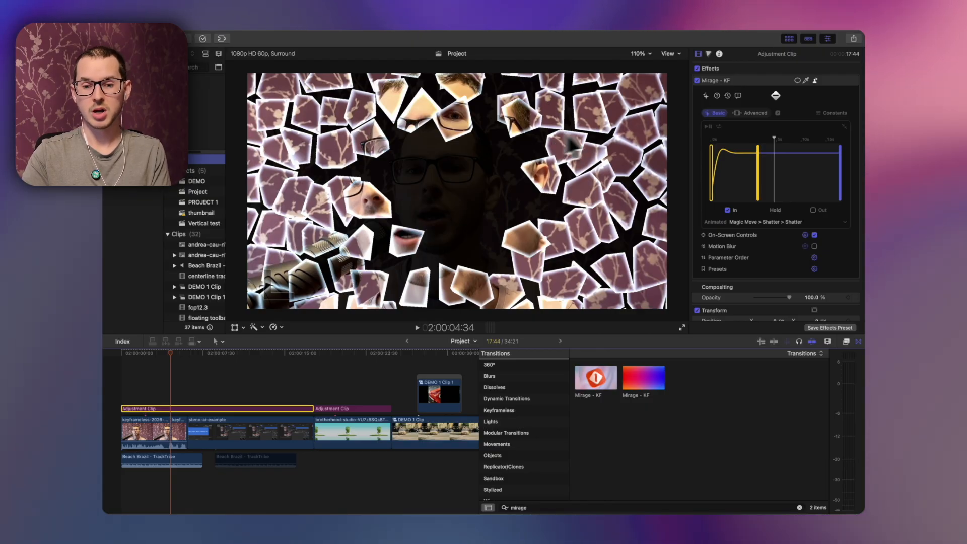
{"action": "left_click", "coordinate": [711, 222]}
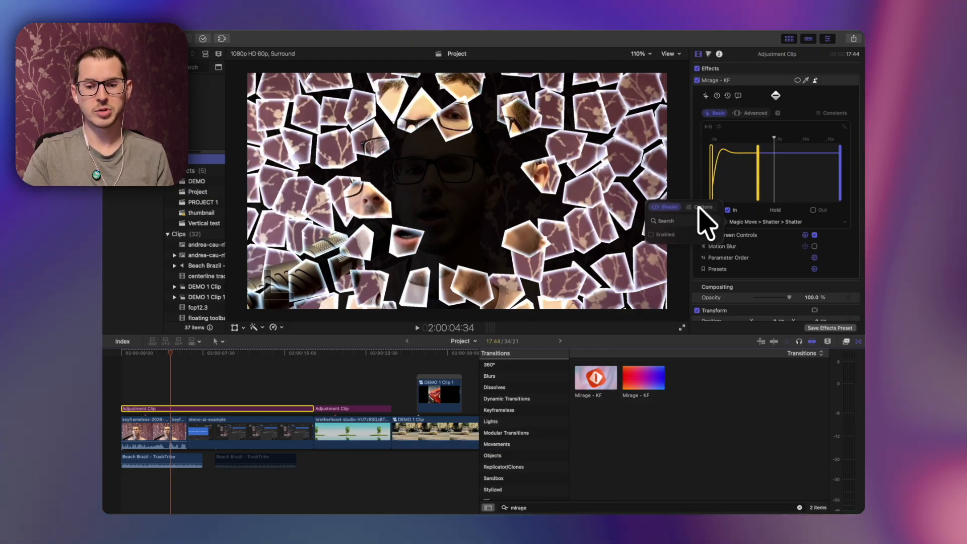
{"action": "left_click", "coordinate": [680, 207]}
{"action": "left_click", "coordinate": [660, 222]}
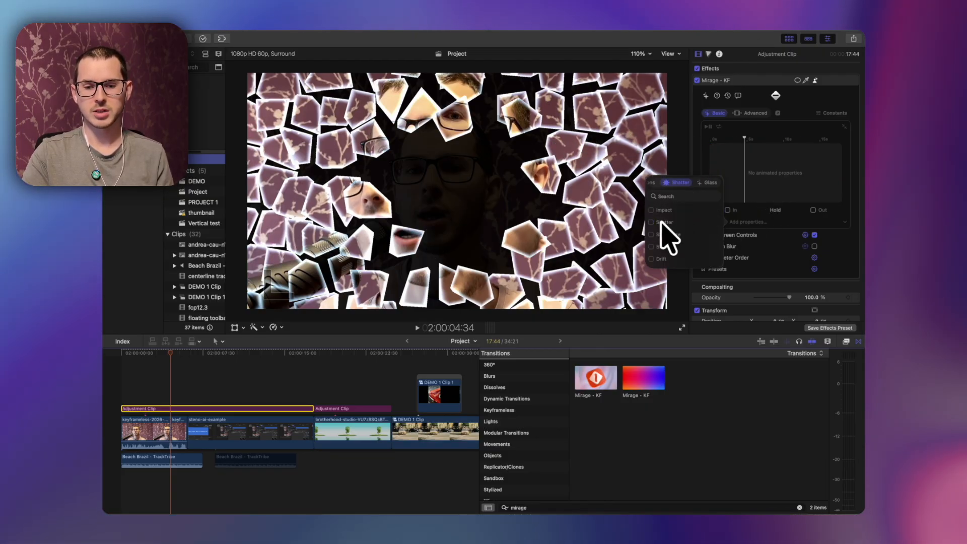
{"action": "left_click", "coordinate": [782, 214]}
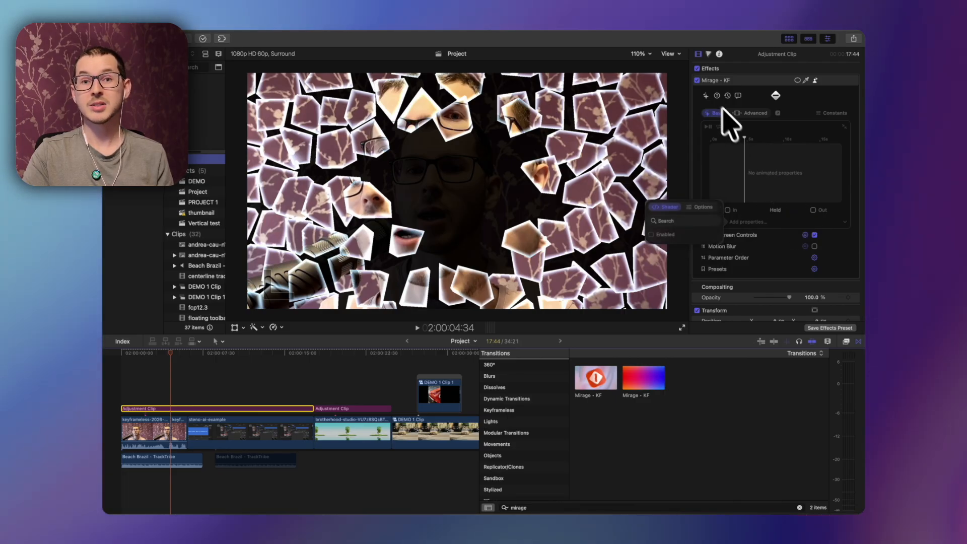
Step: Ask Kai, using the ChatGPT model, to create a Toon shader filter
{"action": "left_click", "coordinate": [705, 96]}
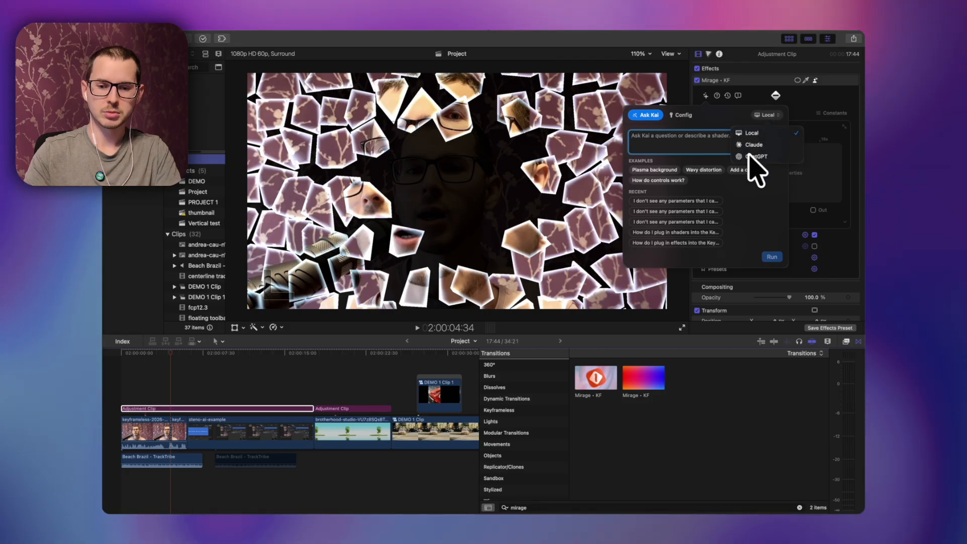
{"action": "left_click", "coordinate": [765, 115]}
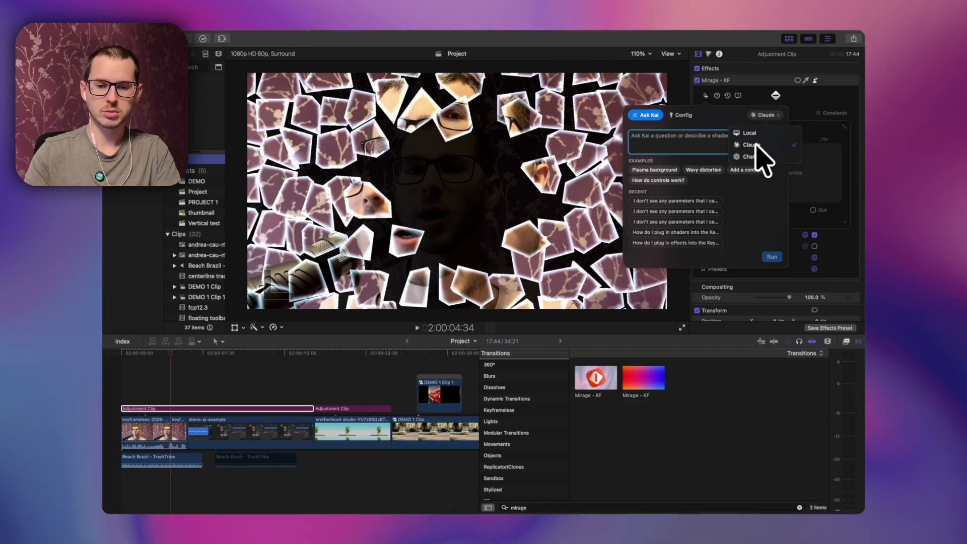
{"action": "left_click", "coordinate": [760, 147]}
{"action": "type", "text": "Toon shader filter"}
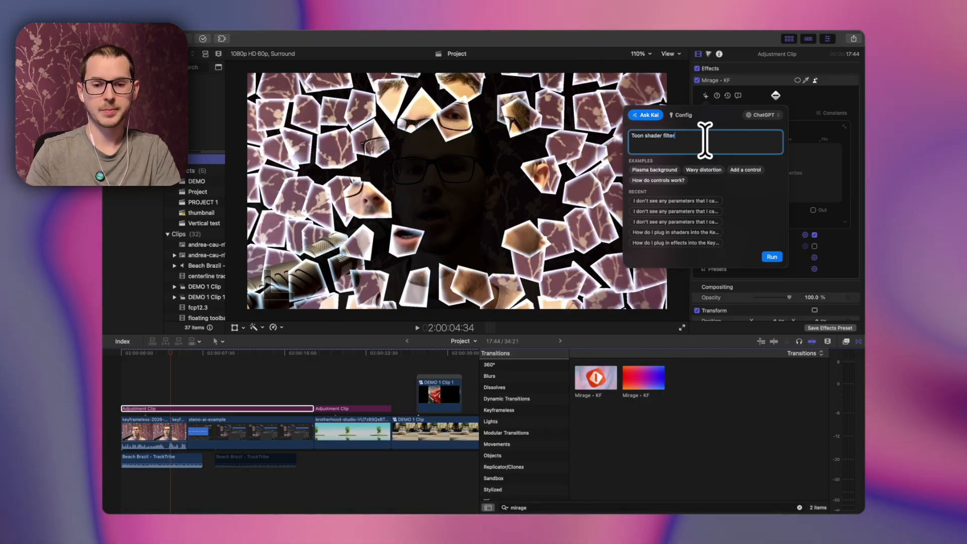
{"action": "key", "text": "Return"}
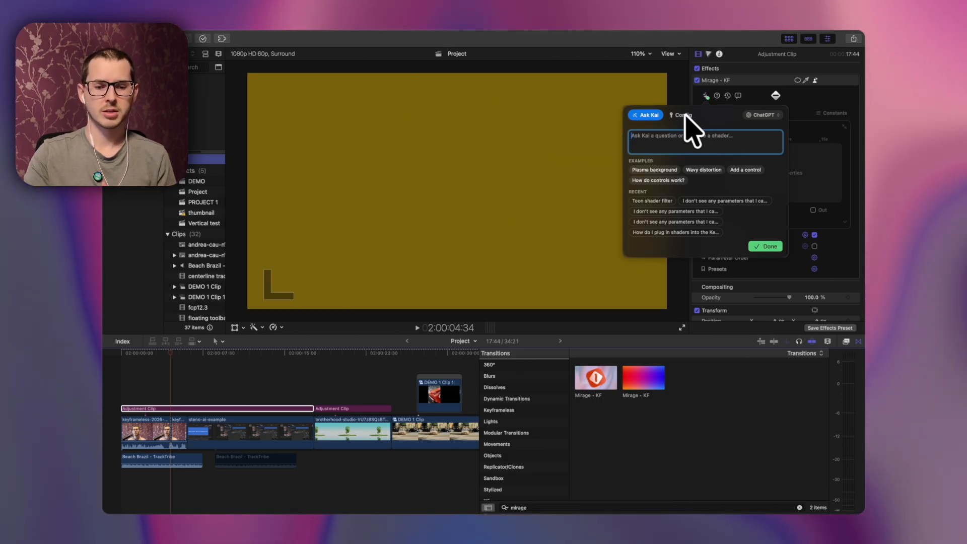
{"action": "left_click", "coordinate": [160, 350]}
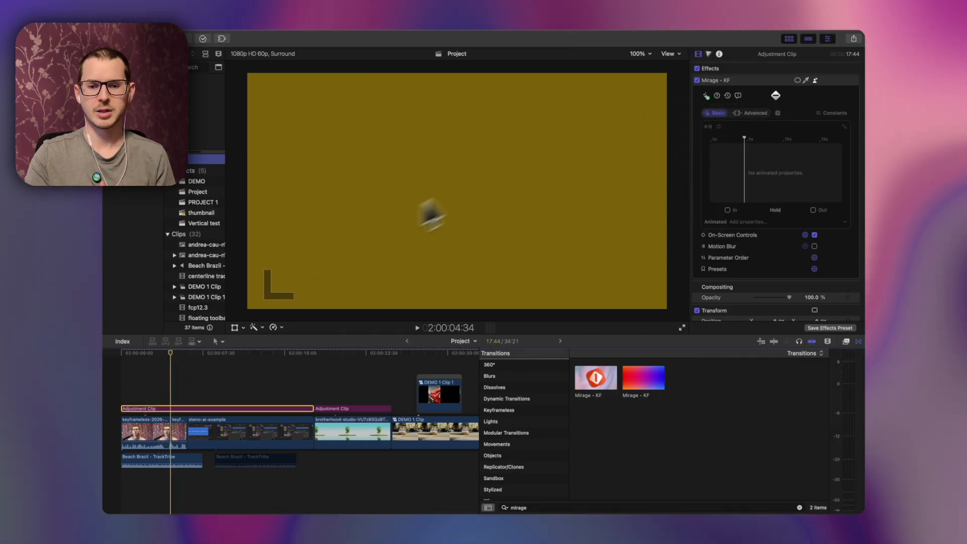
Step: Switch Kai to the Claude model and rerun the Toon shader filter prompt
{"action": "left_click", "coordinate": [706, 95]}
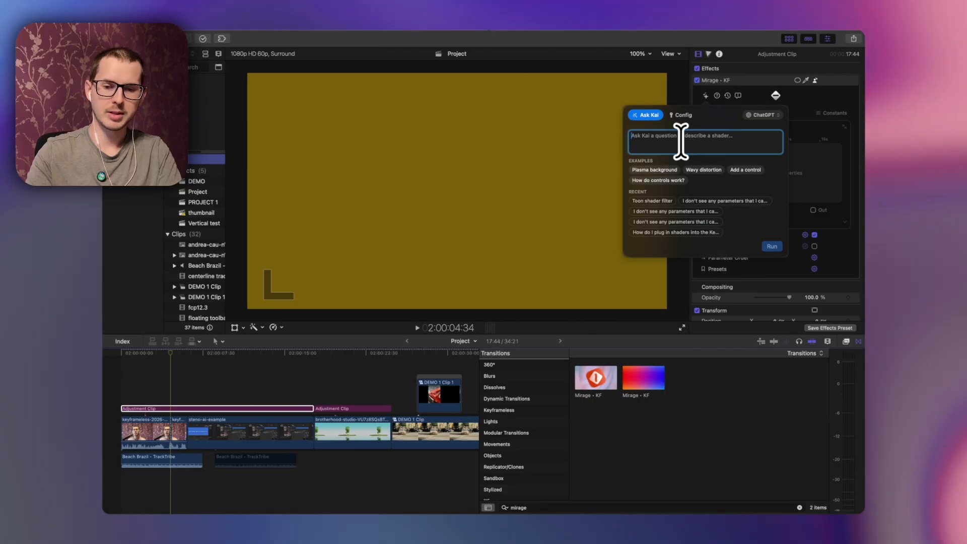
{"action": "left_click", "coordinate": [764, 114]}
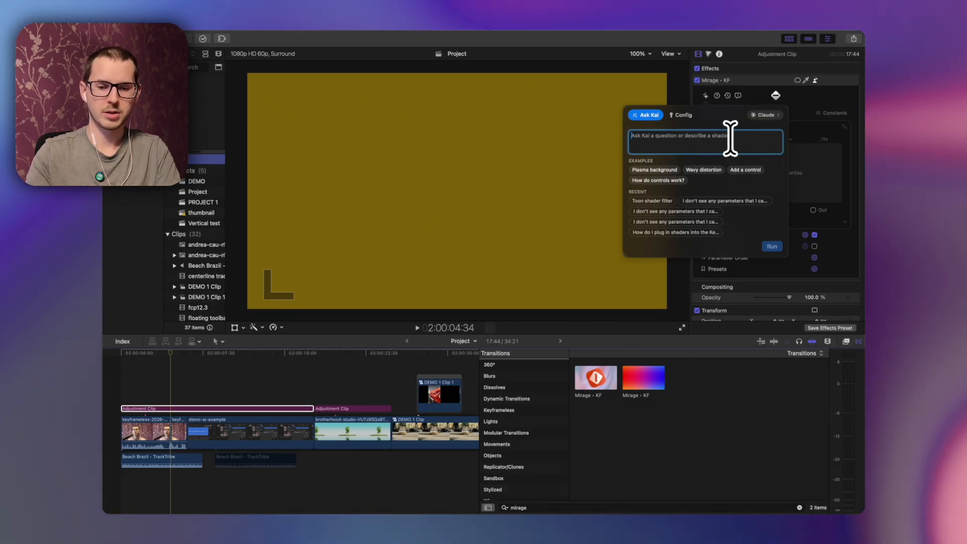
{"action": "left_click", "coordinate": [655, 201]}
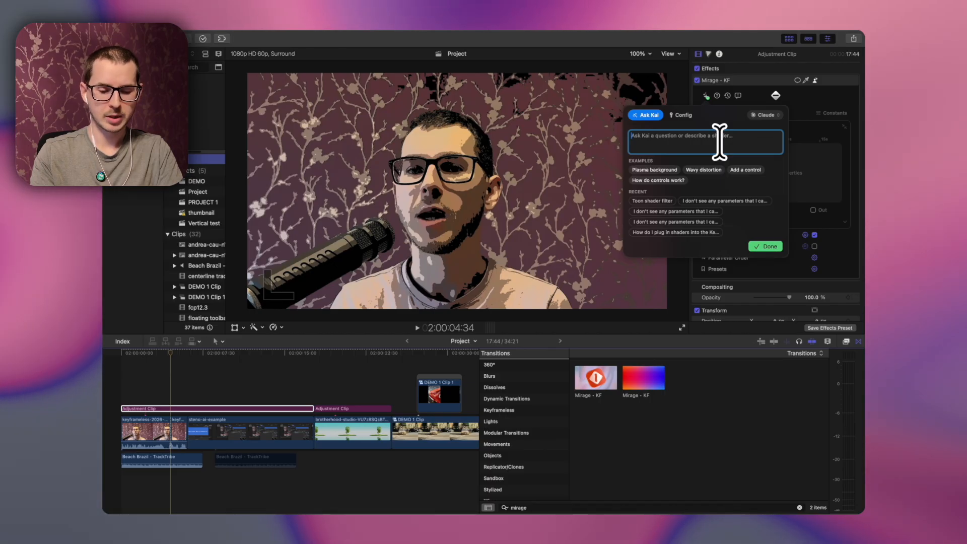
Step: Ask Kai for a Fisheye effect, review the generated shader code, and close the Constants editor
{"action": "type", "text": "e effect"}
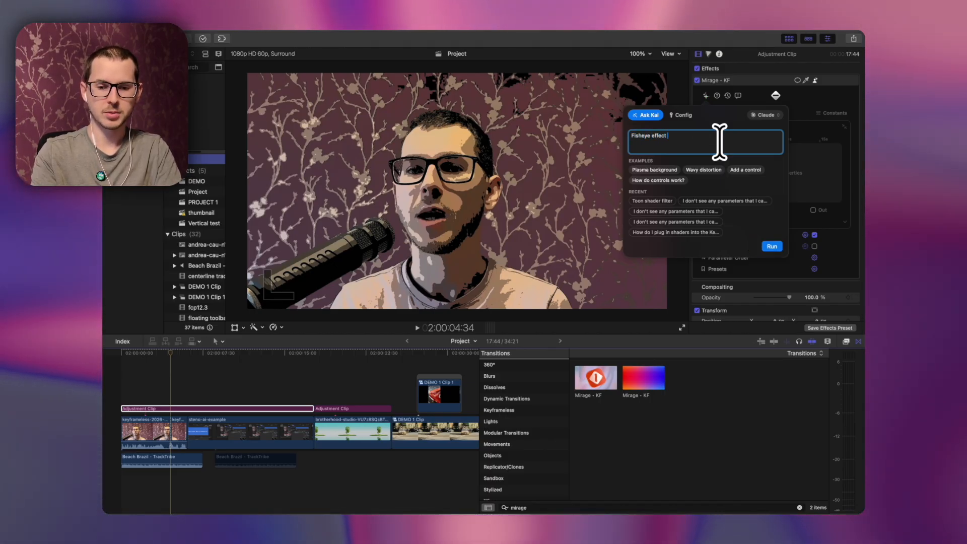
{"action": "type", "text": " with OSC"}
{"action": "key", "text": "Return"}
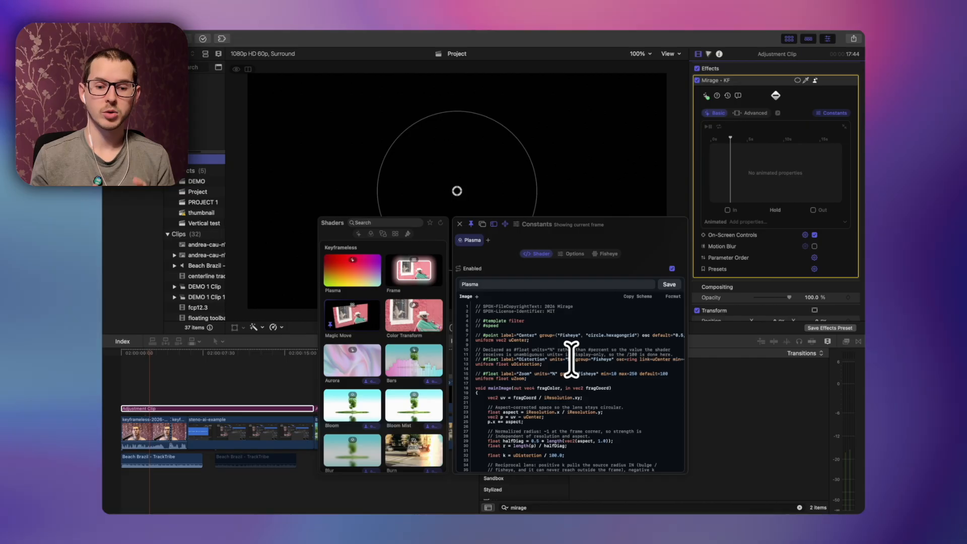
{"action": "scroll", "coordinate": [571, 359], "scroll_direction": "down", "scroll_amount": 5}
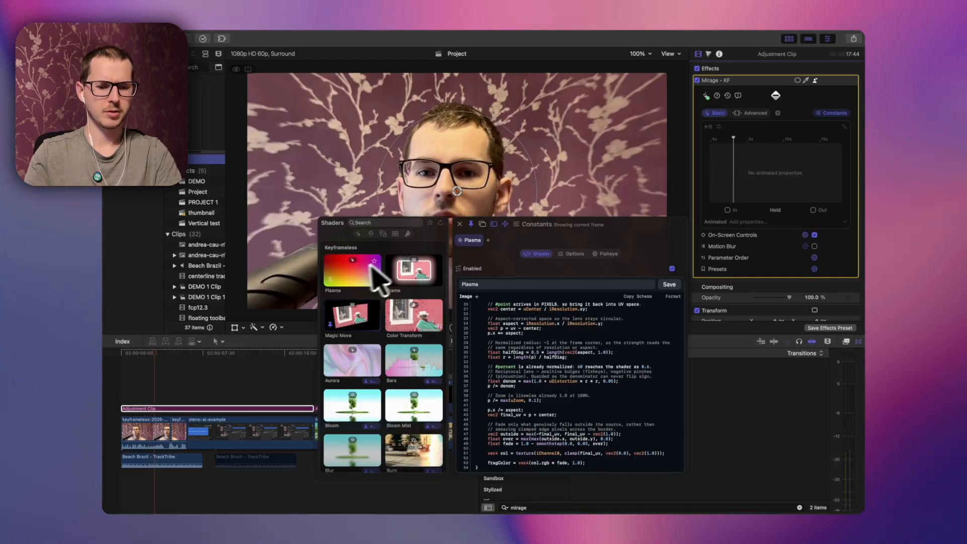
{"action": "left_click", "coordinate": [460, 223]}
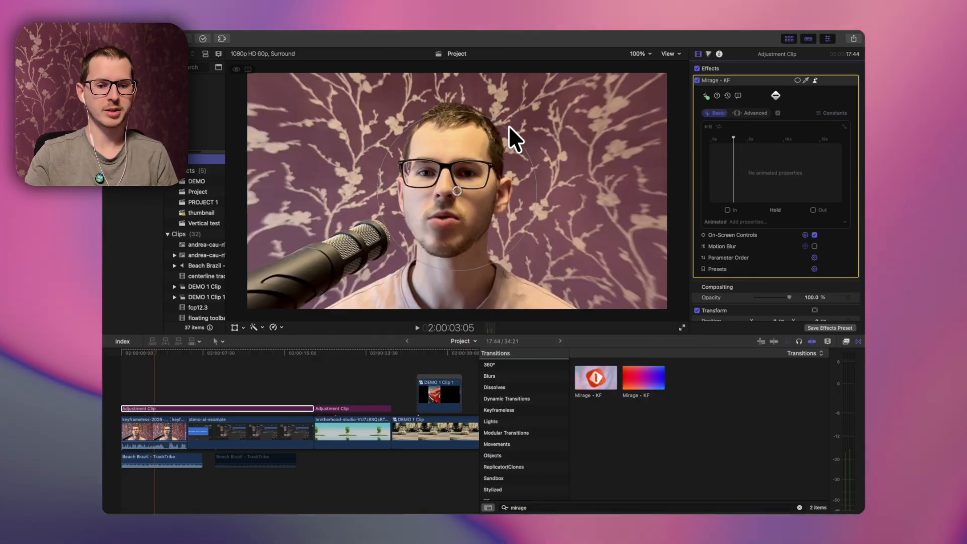
Step: Adjust the fisheye's centre and radius with the on-screen controls in the viewer
{"action": "mouse_move", "coordinate": [508, 125]}
{"action": "left_mouse_down"}
{"action": "mouse_move", "coordinate": [449, 161]}
{"action": "mouse_move", "coordinate": [534, 123]}
{"action": "left_mouse_up"}
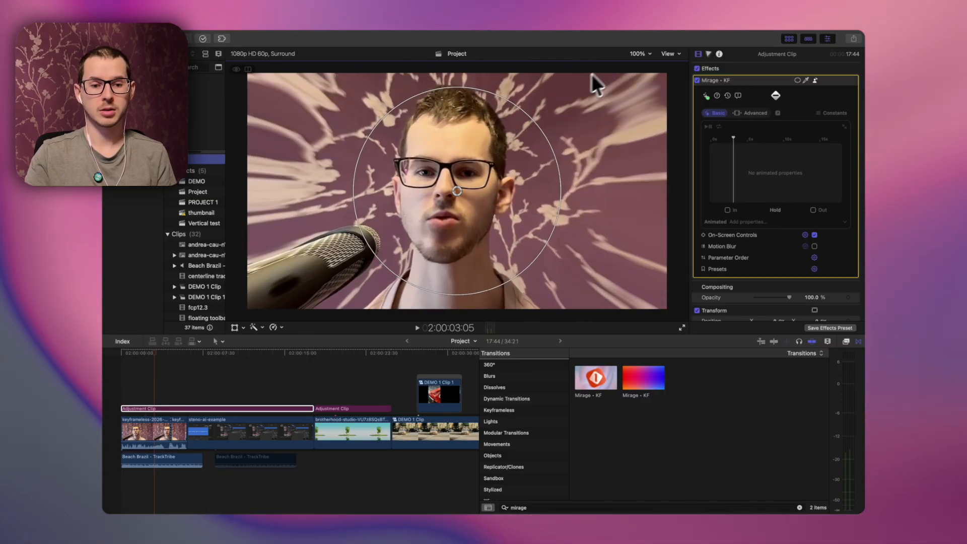
{"action": "mouse_move", "coordinate": [457, 191]}
{"action": "left_mouse_down"}
{"action": "mouse_move", "coordinate": [339, 155]}
{"action": "mouse_move", "coordinate": [522, 117]}
{"action": "mouse_move", "coordinate": [517, 195]}
{"action": "left_mouse_up"}
{"action": "mouse_move", "coordinate": [591, 141]}
{"action": "left_mouse_down"}
{"action": "mouse_move", "coordinate": [525, 186]}
{"action": "mouse_move", "coordinate": [416, 206]}
{"action": "mouse_move", "coordinate": [398, 112]}
{"action": "mouse_move", "coordinate": [516, 236]}
{"action": "mouse_move", "coordinate": [346, 248]}
{"action": "mouse_move", "coordinate": [518, 248]}
{"action": "mouse_move", "coordinate": [320, 270]}
{"action": "mouse_move", "coordinate": [309, 250]}
{"action": "mouse_move", "coordinate": [312, 123]}
{"action": "mouse_move", "coordinate": [665, 112]}
{"action": "mouse_move", "coordinate": [523, 264]}
{"action": "mouse_move", "coordinate": [508, 249]}
{"action": "mouse_move", "coordinate": [550, 176]}
{"action": "mouse_move", "coordinate": [441, 187]}
{"action": "mouse_move", "coordinate": [654, 114]}
{"action": "mouse_move", "coordinate": [627, 117]}
{"action": "left_mouse_up"}
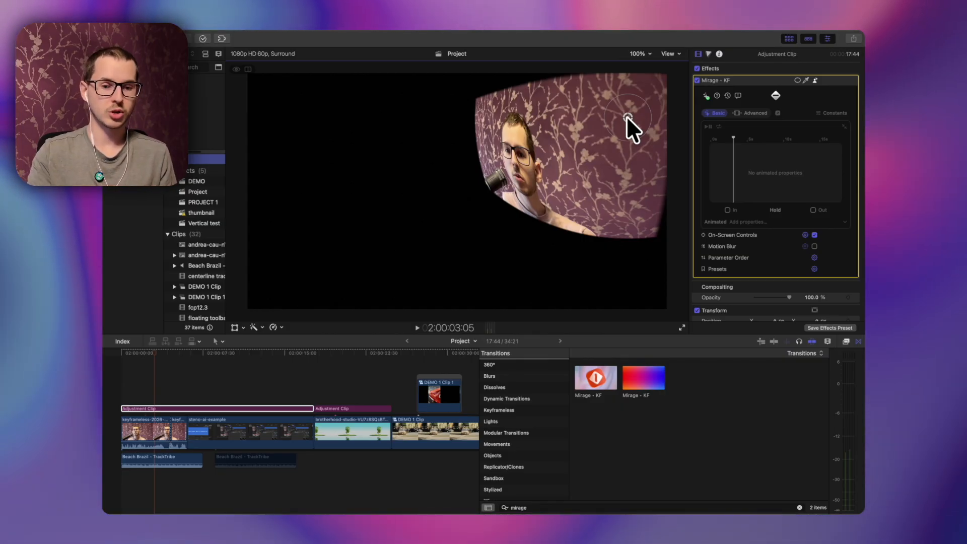
{"action": "left_click_drag", "start_coordinate": [627, 116], "coordinate": [529, 174]}
{"action": "left_click_drag", "start_coordinate": [420, 154], "coordinate": [443, 183]}
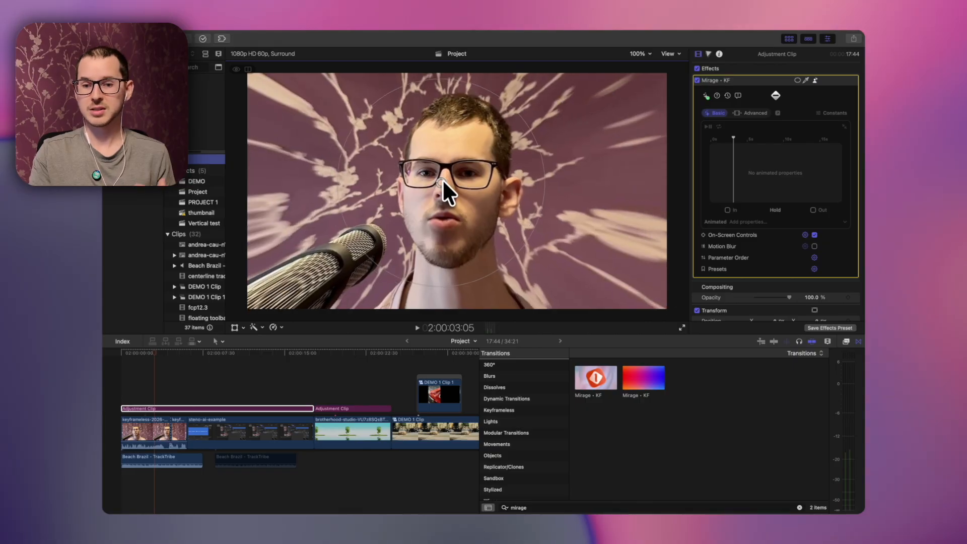
Step: Open the Fisheye constants, set the Distortion keypose to -150 %, and play back the animation
{"action": "left_click", "coordinate": [826, 111]}
{"action": "left_click", "coordinate": [572, 254]}
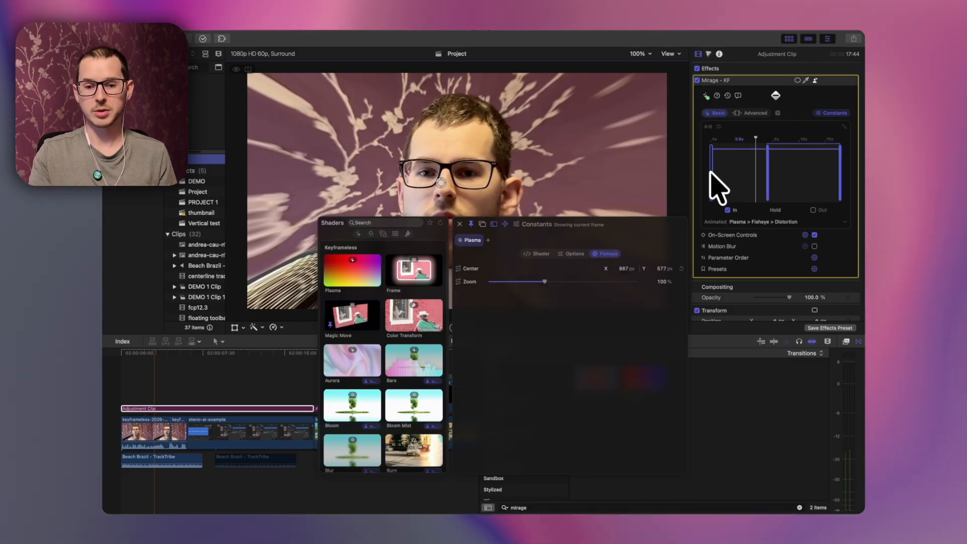
{"action": "left_click", "coordinate": [710, 172]}
{"action": "left_click_drag", "start_coordinate": [636, 270], "coordinate": [503, 265]}
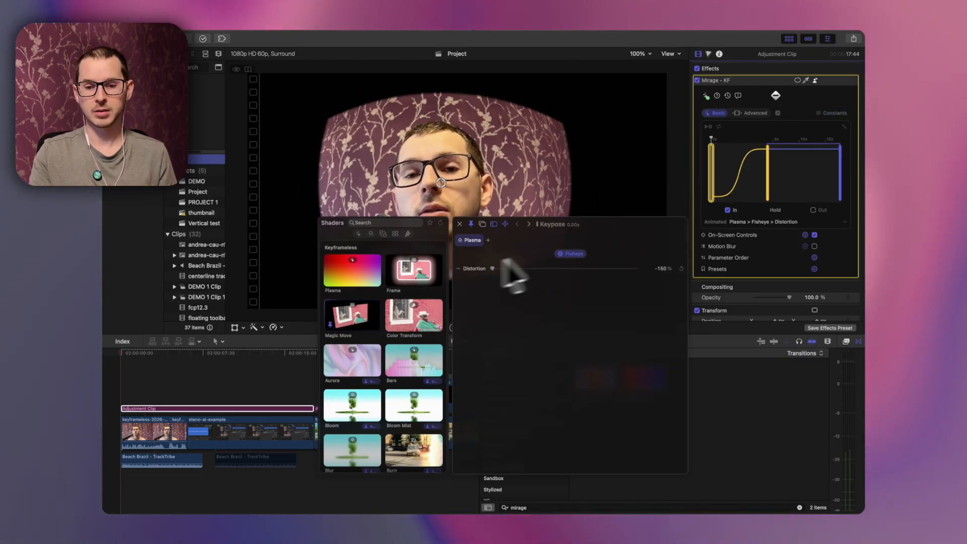
{"action": "key", "text": "space"}
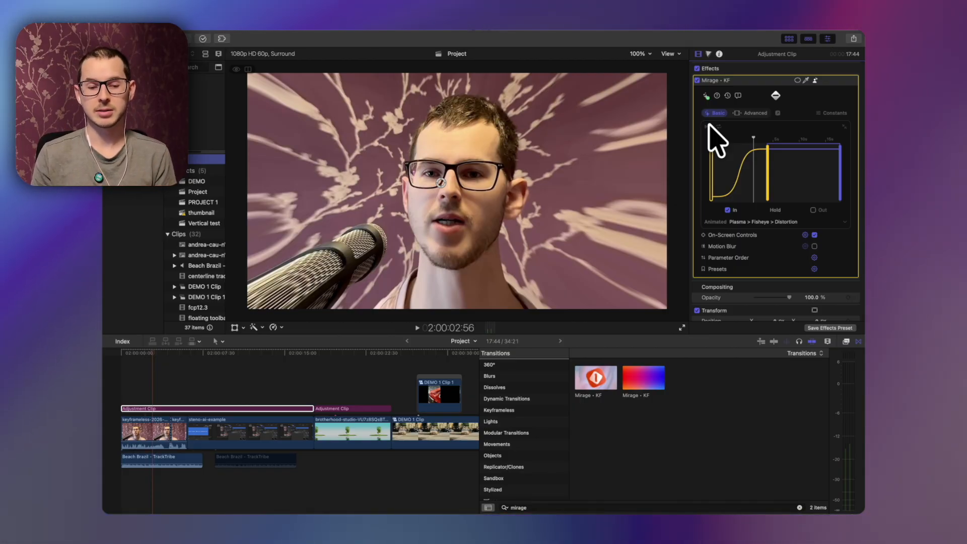
Step: Add an expression to Fisheye Zoom linking it to Mirage @ 2:00:00's Plasma: Distortion, then scrub the animation graph
{"action": "left_click", "coordinate": [833, 113]}
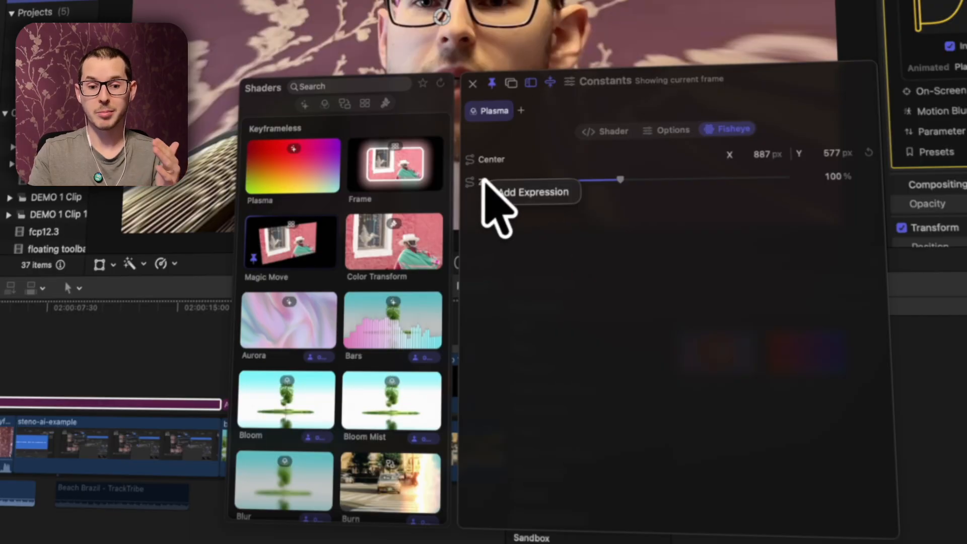
{"action": "left_click", "coordinate": [517, 194]}
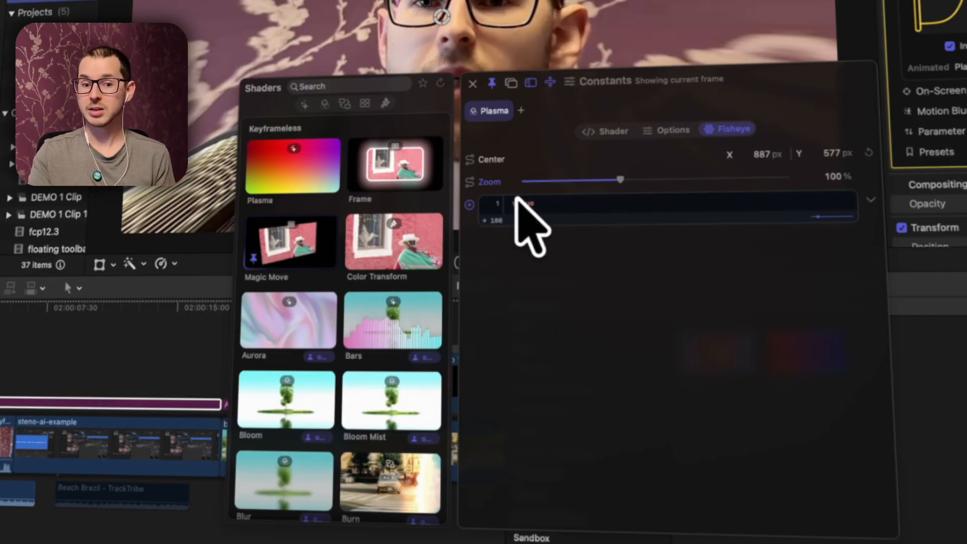
{"action": "left_click", "coordinate": [470, 205]}
{"action": "mouse_move", "coordinate": [538, 246]}
{"action": "mouse_move", "coordinate": [552, 231]}
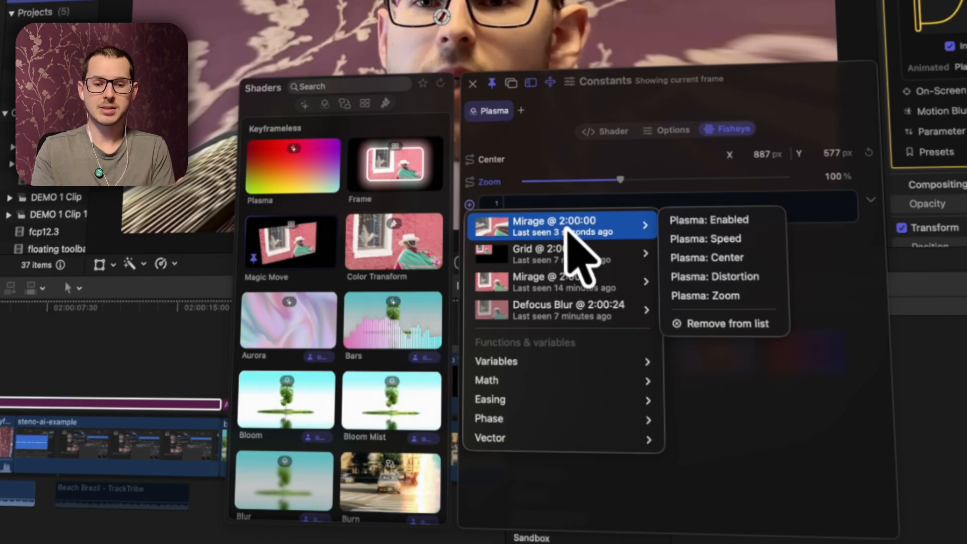
{"action": "mouse_move", "coordinate": [555, 298]}
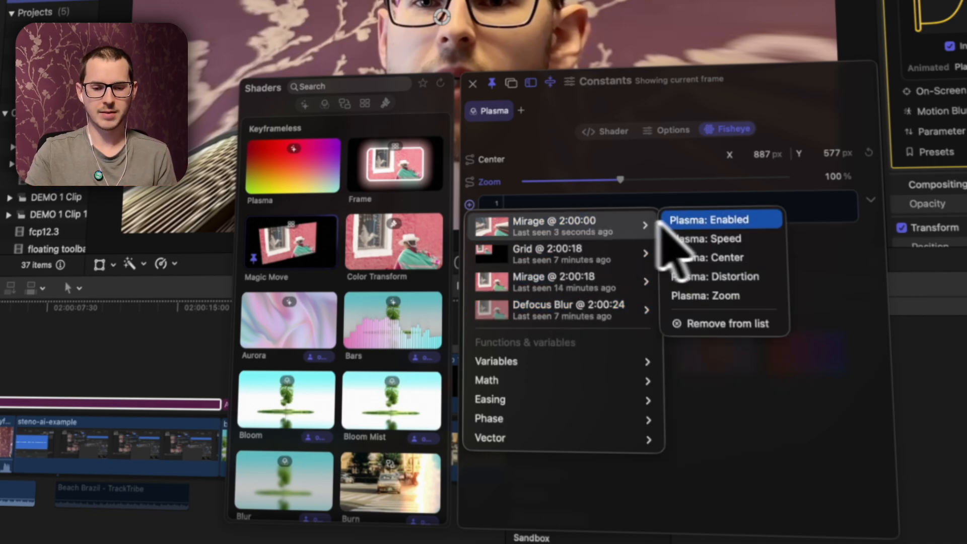
{"action": "left_click", "coordinate": [712, 278]}
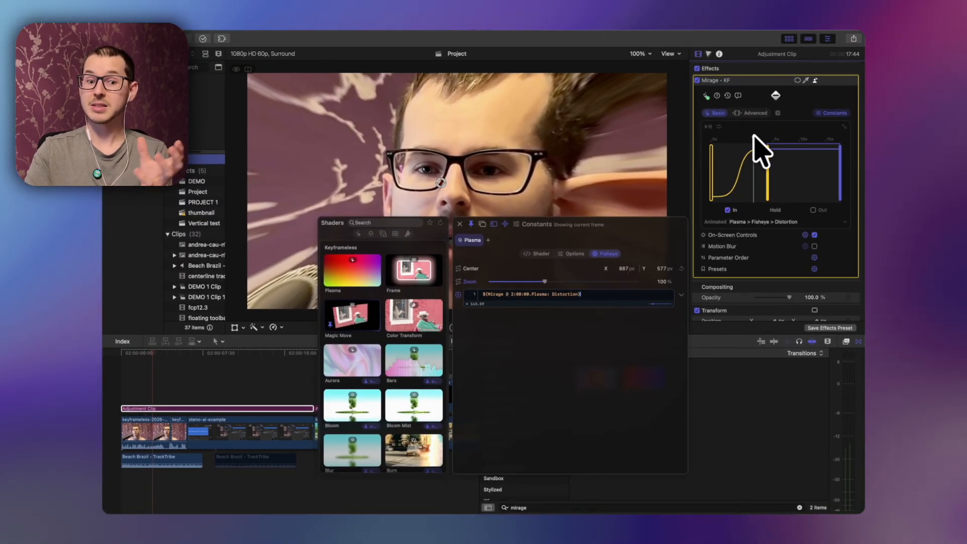
{"action": "left_click_drag", "start_coordinate": [754, 135], "coordinate": [711, 133]}
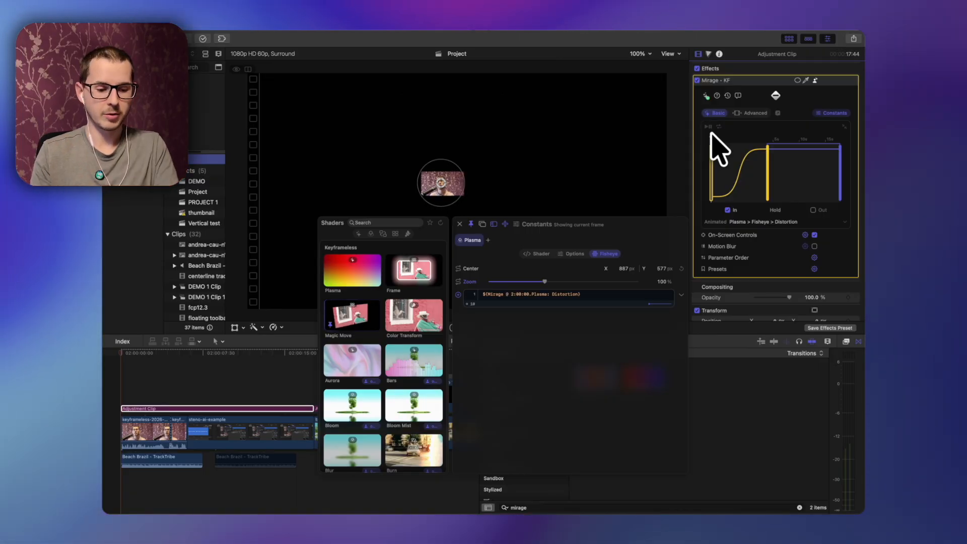
Step: In Keyframeless X Sonar, deselect the Beach Brazil – TrackTribe clip, publish the remaining dialogue clips, and close the window
{"action": "key", "text": "Escape"}
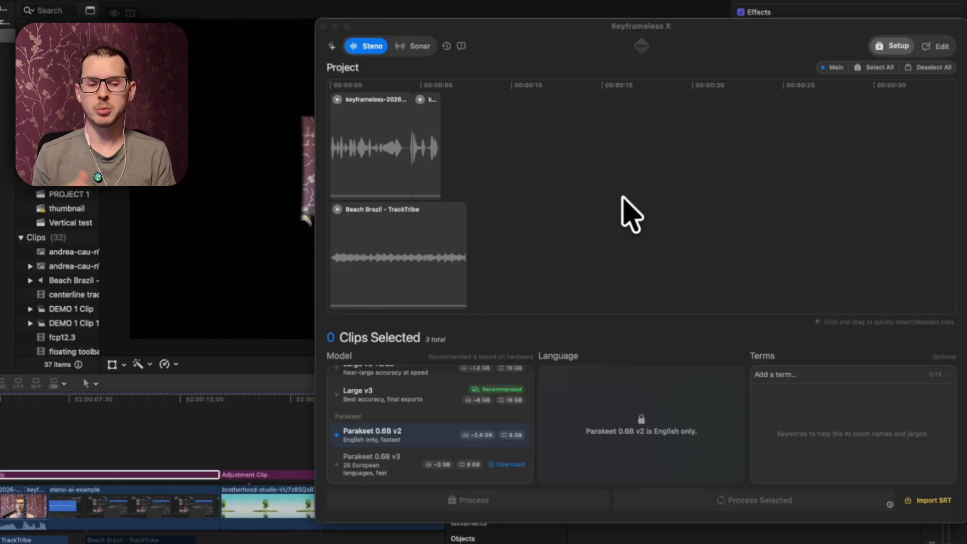
{"action": "left_click", "coordinate": [413, 46]}
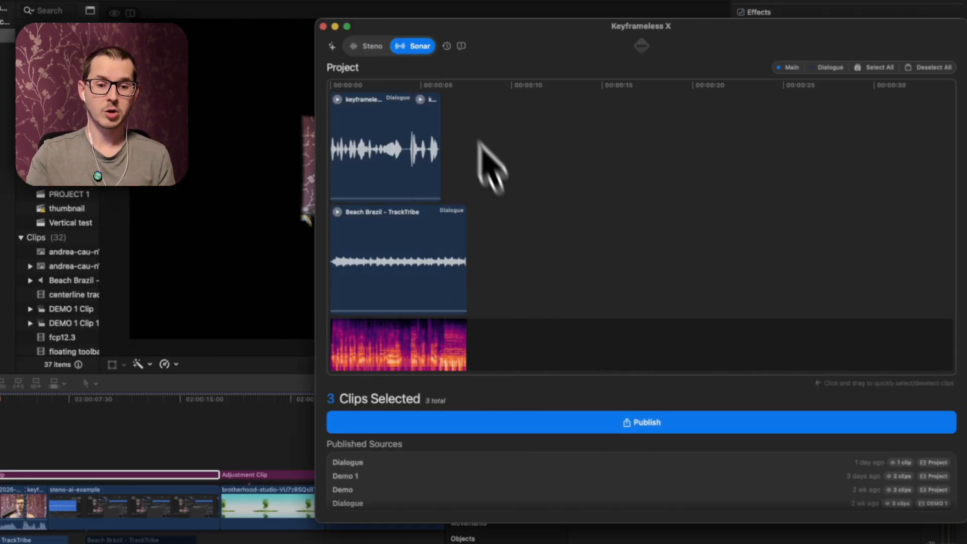
{"action": "left_click", "coordinate": [362, 129]}
{"action": "left_click", "coordinate": [398, 135]}
{"action": "left_click", "coordinate": [399, 261]}
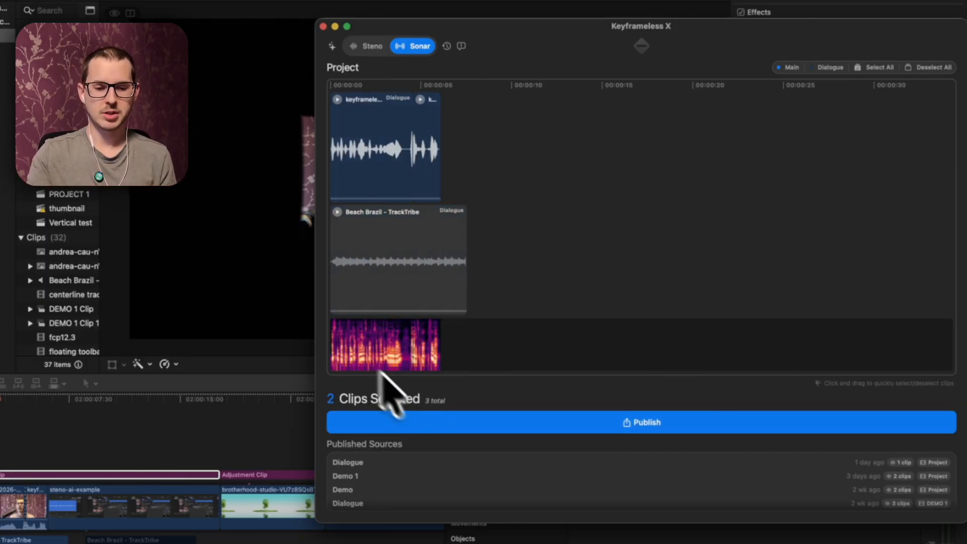
{"action": "scroll", "coordinate": [371, 353], "scroll_direction": "up", "scroll_amount": 10}
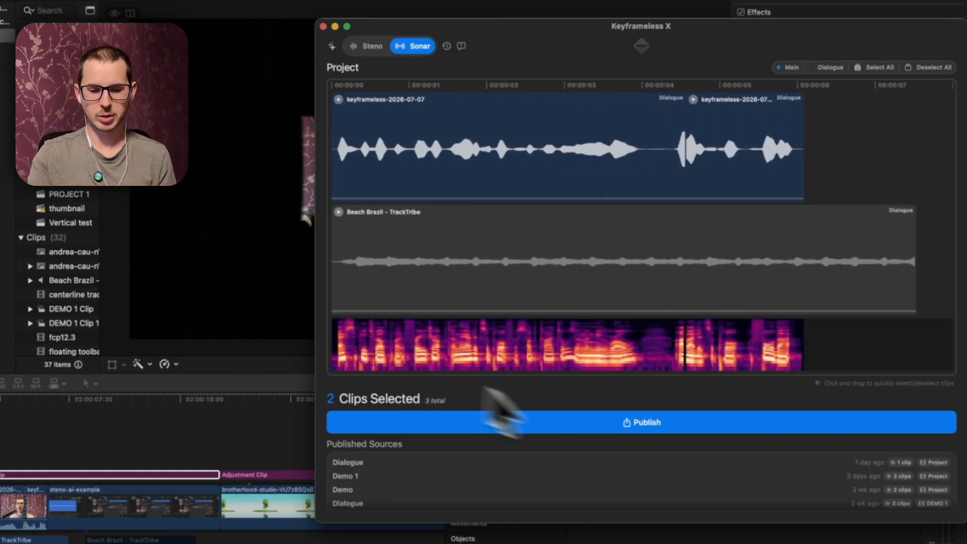
{"action": "left_click", "coordinate": [641, 424]}
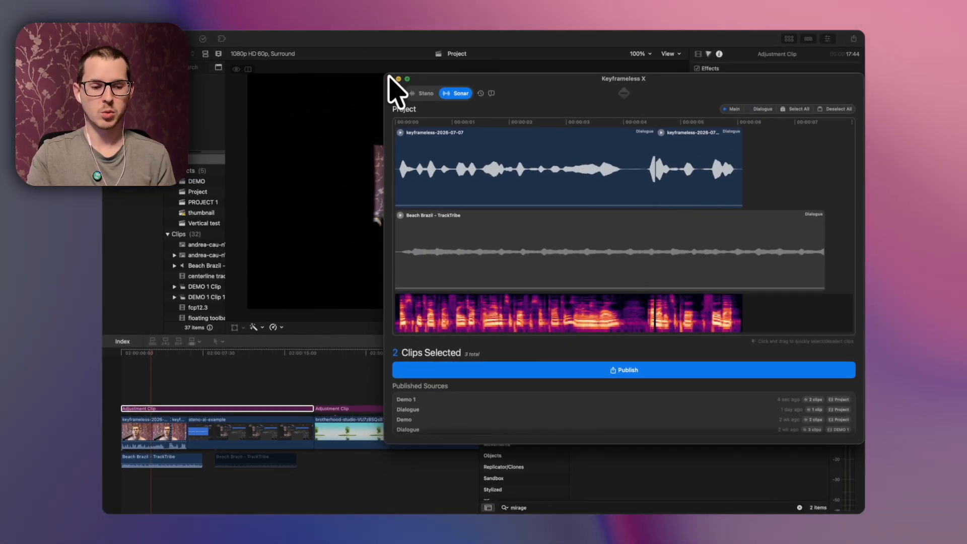
{"action": "left_click", "coordinate": [322, 27]}
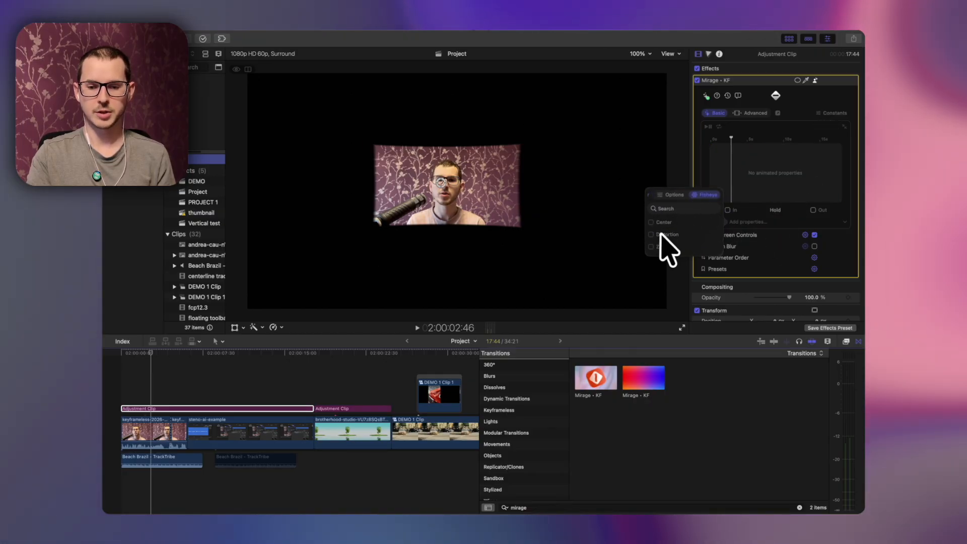
Step: Apply the Bars shader to the adjustment clip and set its Audio Music source to Demo 1 – Project
{"action": "left_click", "coordinate": [834, 114]}
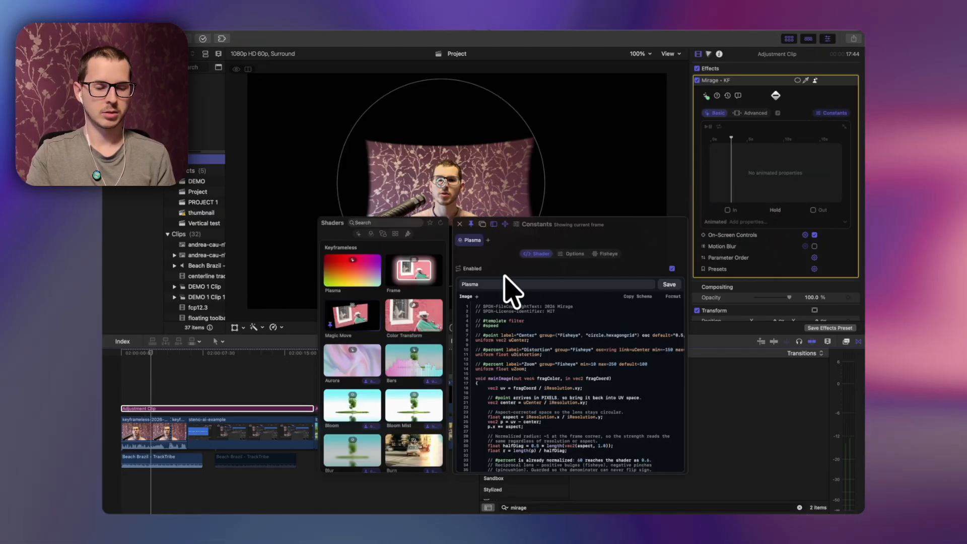
{"action": "scroll", "coordinate": [368, 350], "scroll_direction": "down", "scroll_amount": 3}
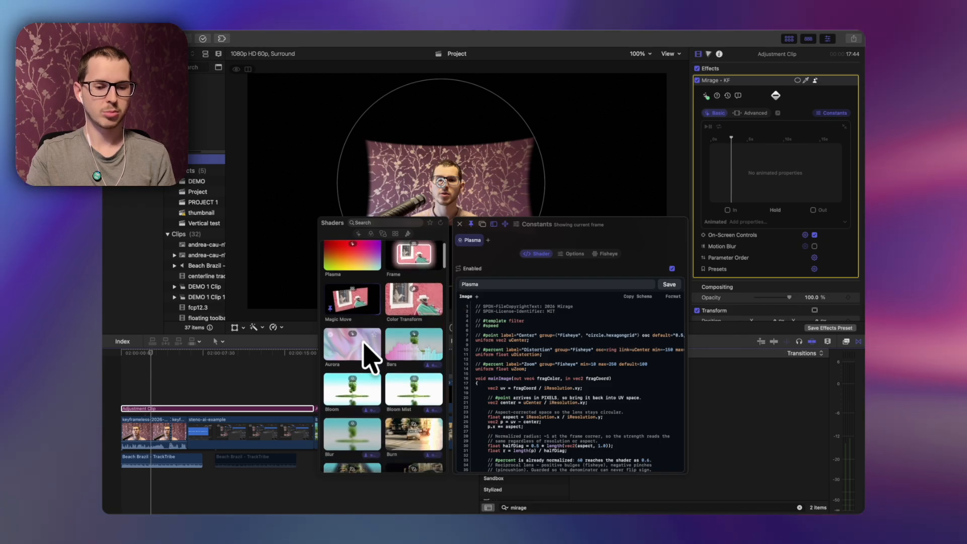
{"action": "left_click", "coordinate": [409, 332]}
{"action": "left_click", "coordinate": [505, 255]}
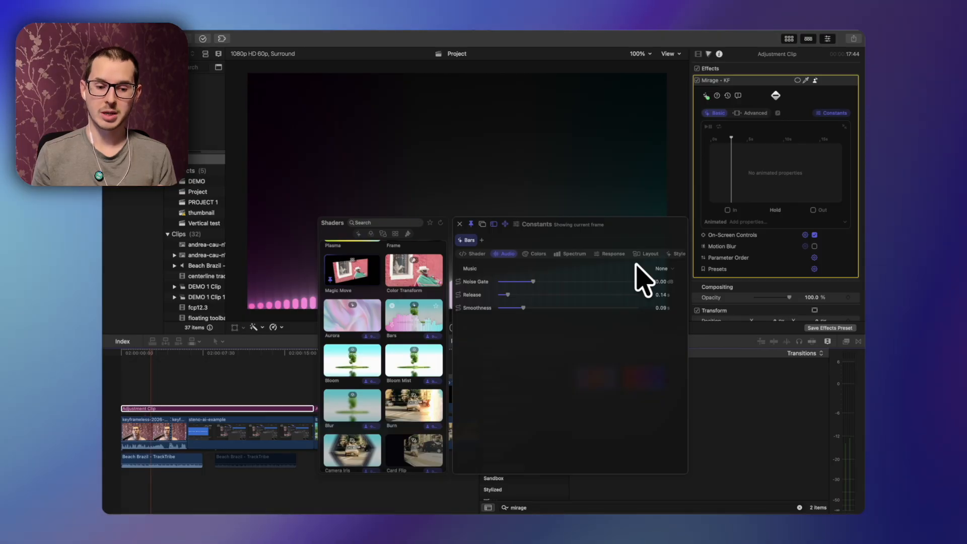
{"action": "scroll", "coordinate": [400, 371], "scroll_direction": "down", "scroll_amount": 10}
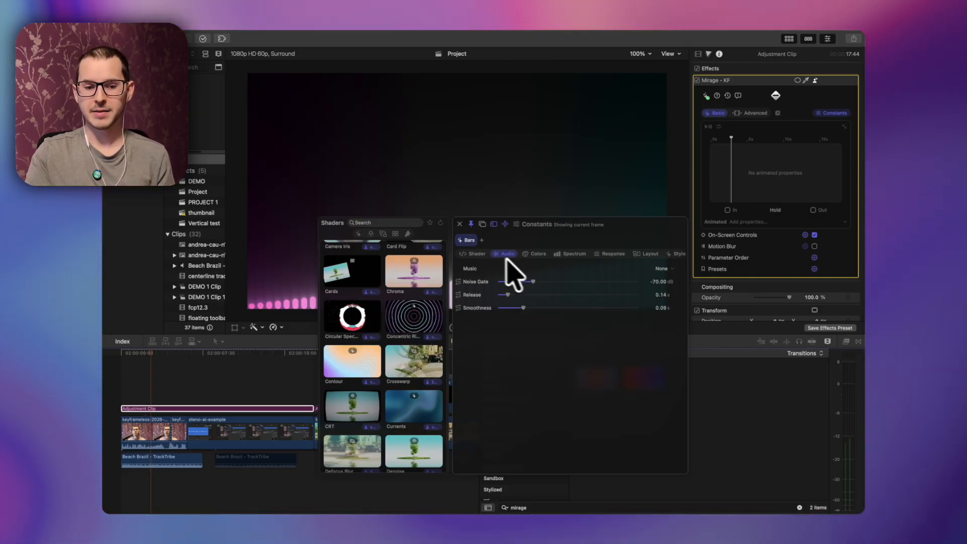
{"action": "left_click", "coordinate": [665, 268]}
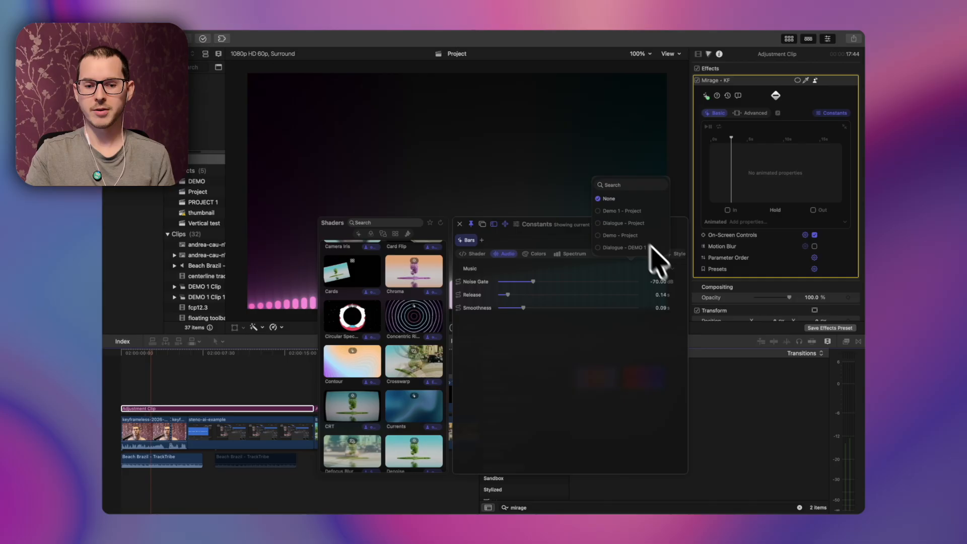
{"action": "left_click", "coordinate": [623, 210]}
{"action": "key", "text": "Escape"}
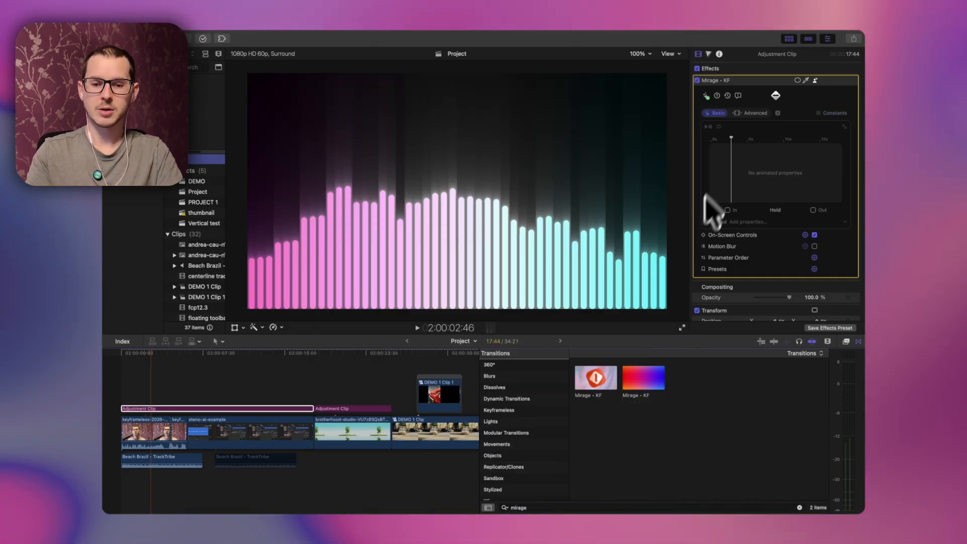
Step: Disable the Beach Brazil – TrackTribe music clip and play the Bars visualizer from the project start
{"action": "left_click_drag", "start_coordinate": [722, 140], "coordinate": [701, 135]}
{"action": "key", "text": "space"}
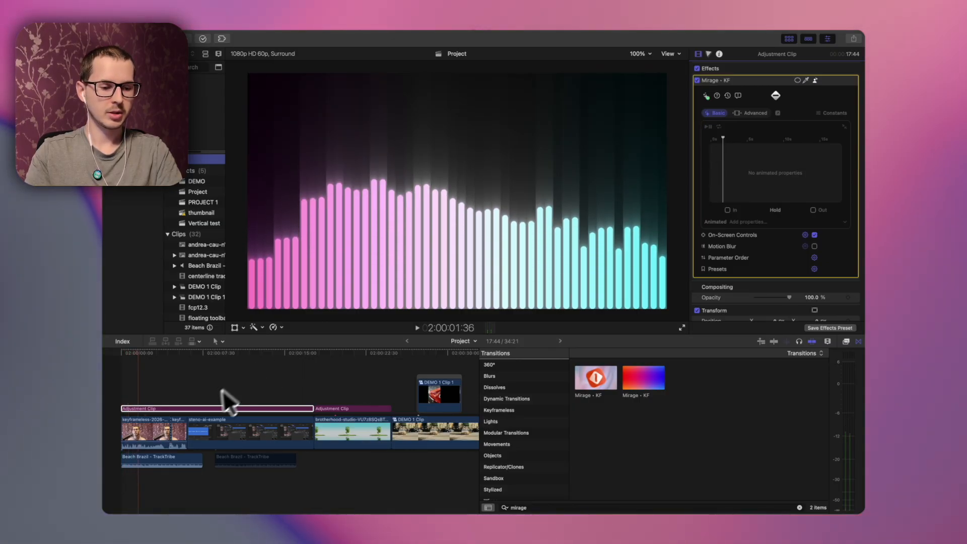
{"action": "left_click", "coordinate": [138, 455]}
{"action": "key", "text": "v"}
{"action": "left_click", "coordinate": [124, 382]}
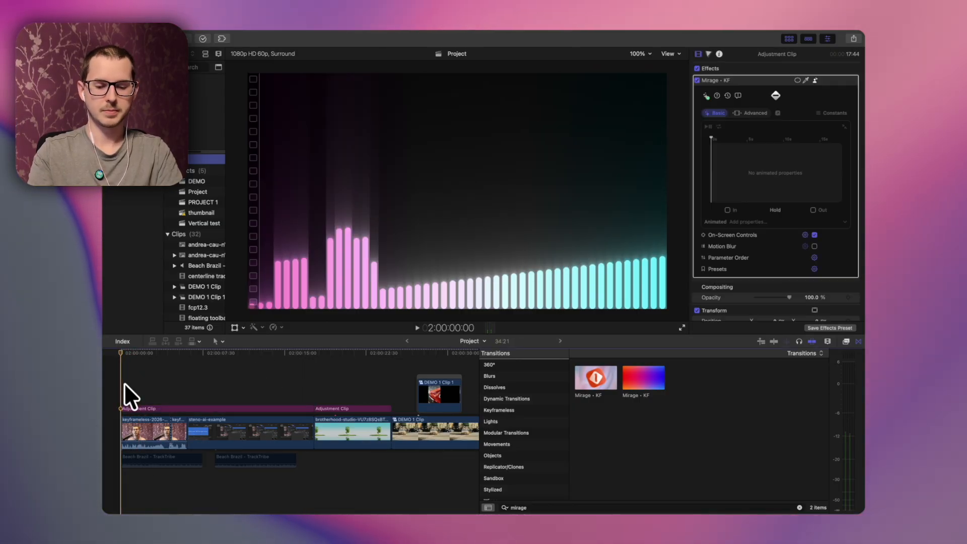
{"action": "key", "text": "space"}
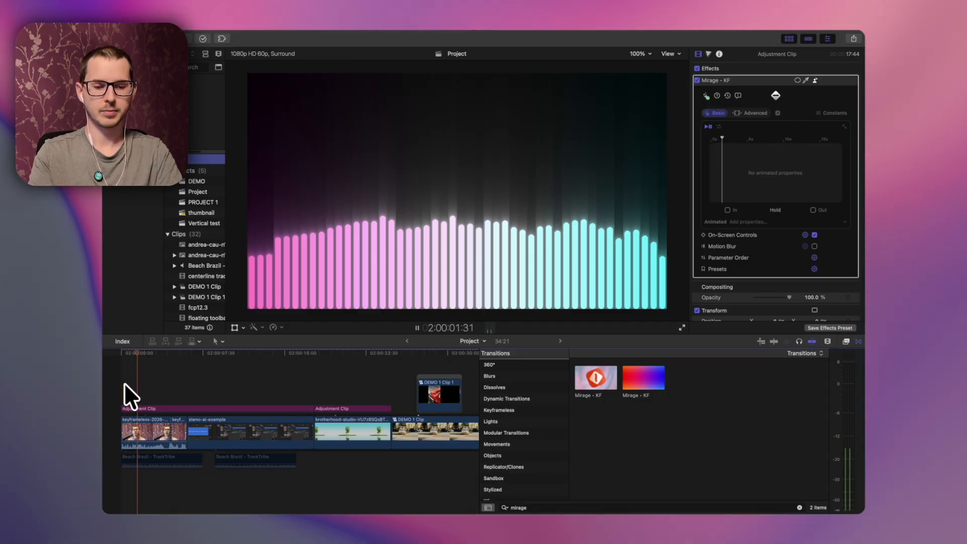
{"action": "key", "text": "space"}
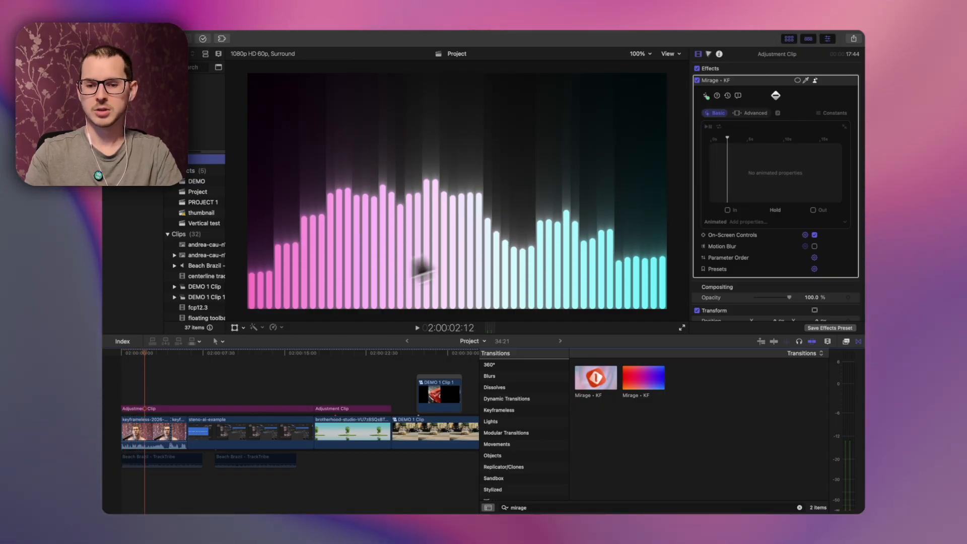
Step: Add a shader layer after Bars in the Constants editor and set it to Grid Lines
{"action": "left_click", "coordinate": [821, 112]}
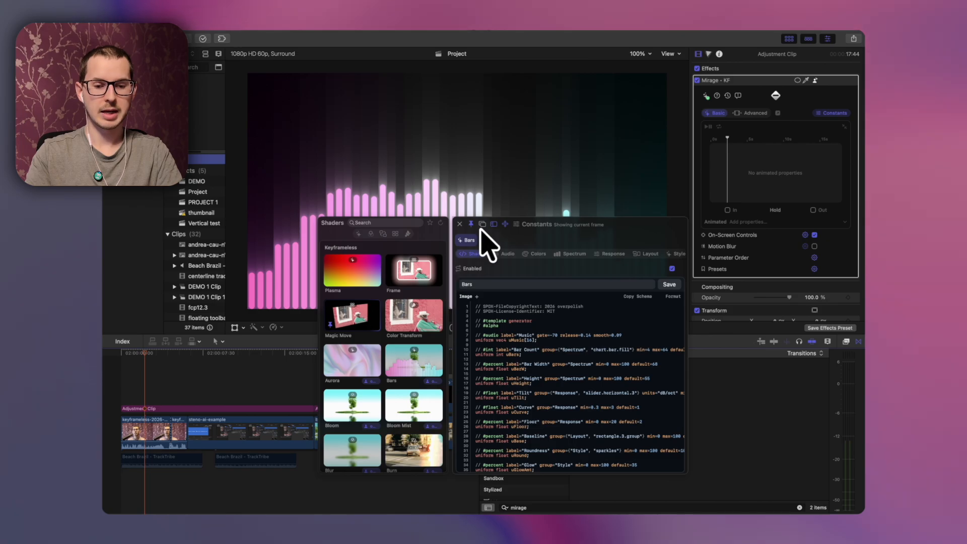
{"action": "left_click", "coordinate": [481, 225]}
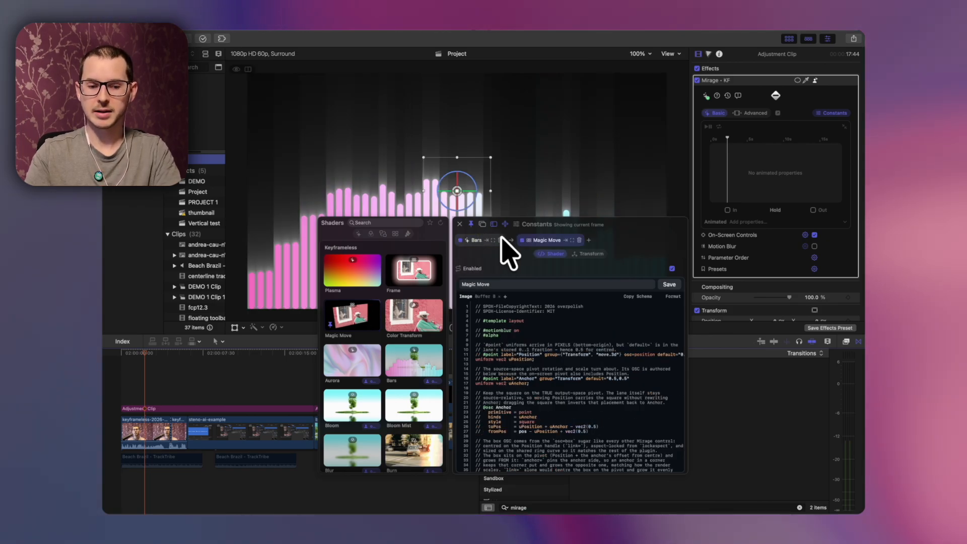
{"action": "scroll", "coordinate": [409, 294], "scroll_direction": "down", "scroll_amount": 10}
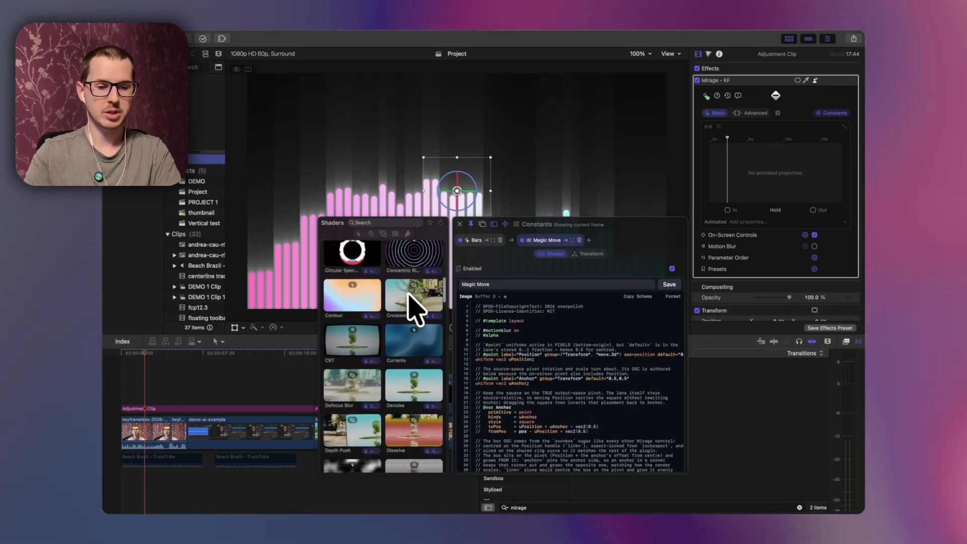
{"action": "scroll", "coordinate": [370, 353], "scroll_direction": "down", "scroll_amount": 3}
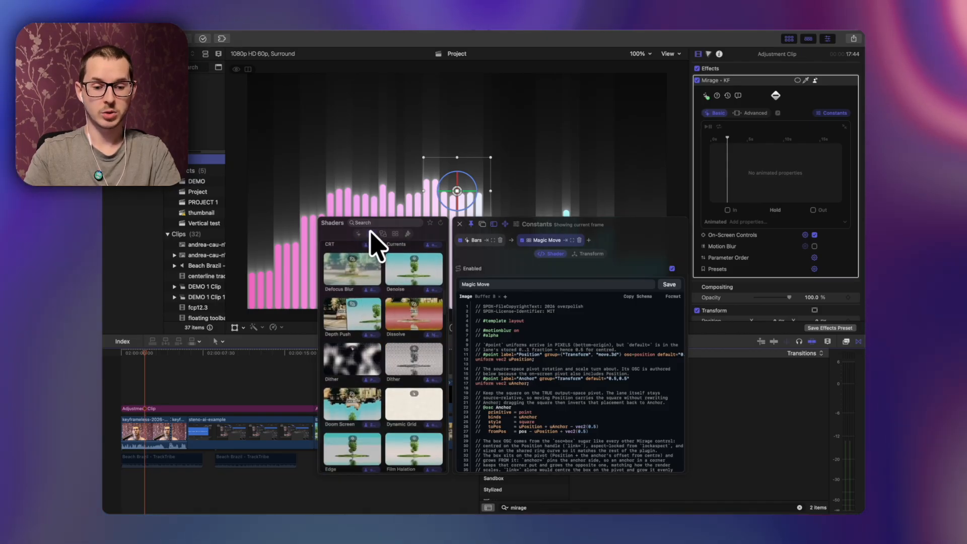
{"action": "left_click", "coordinate": [370, 233]}
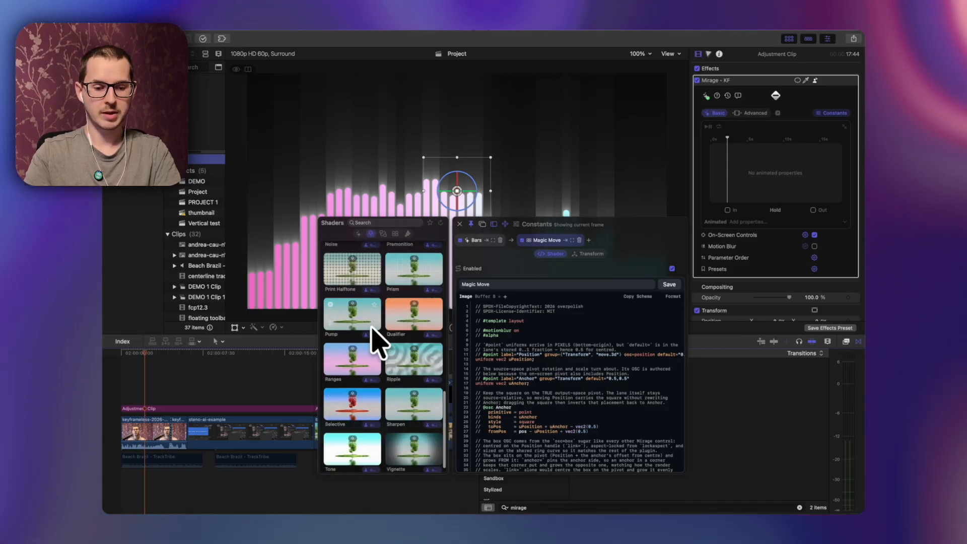
{"action": "scroll", "coordinate": [371, 332], "scroll_direction": "down", "scroll_amount": 5}
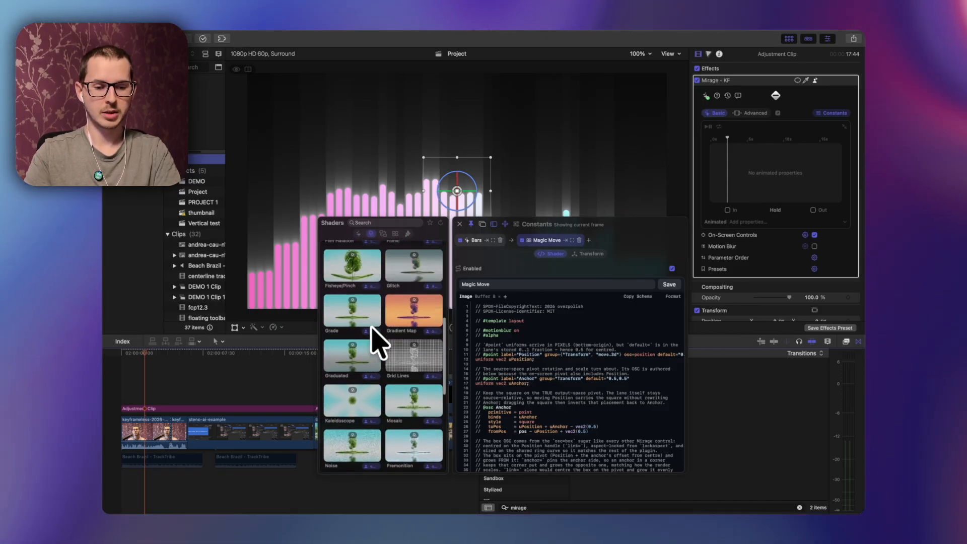
{"action": "left_click", "coordinate": [414, 358]}
{"action": "scroll", "coordinate": [403, 355], "scroll_direction": "up", "scroll_amount": 2}
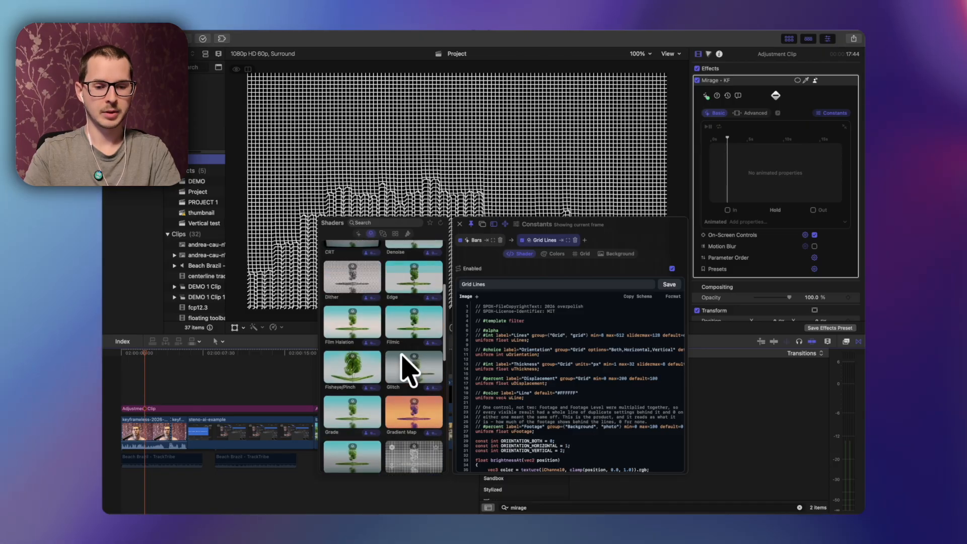
Step: Add another layer after Grid Lines and set it to the Dither shader, then close the editor
{"action": "left_click", "coordinate": [585, 240]}
{"action": "scroll", "coordinate": [388, 365], "scroll_direction": "up", "scroll_amount": 3}
{"action": "scroll", "coordinate": [393, 370], "scroll_direction": "down", "scroll_amount": 5}
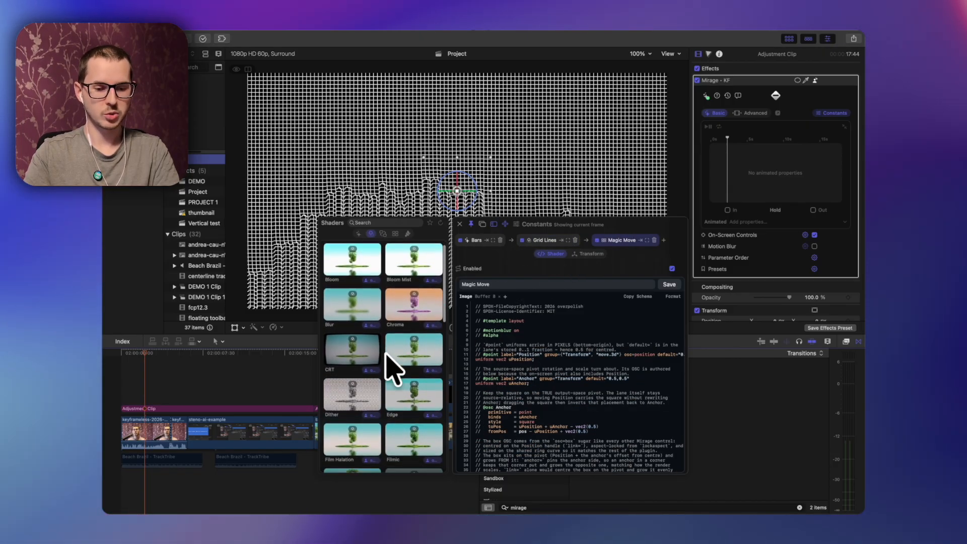
{"action": "scroll", "coordinate": [406, 434], "scroll_direction": "up", "scroll_amount": 3}
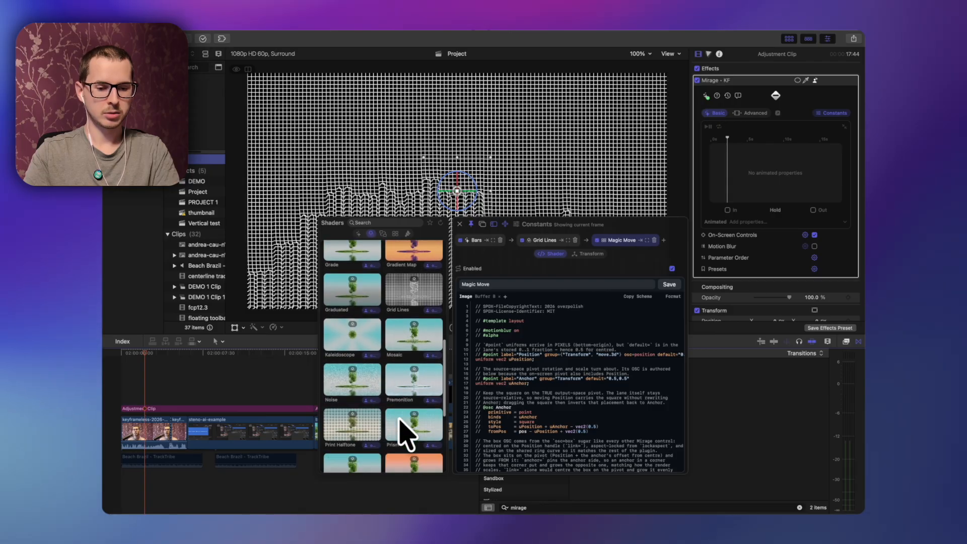
{"action": "scroll", "coordinate": [405, 434], "scroll_direction": "up", "scroll_amount": 2}
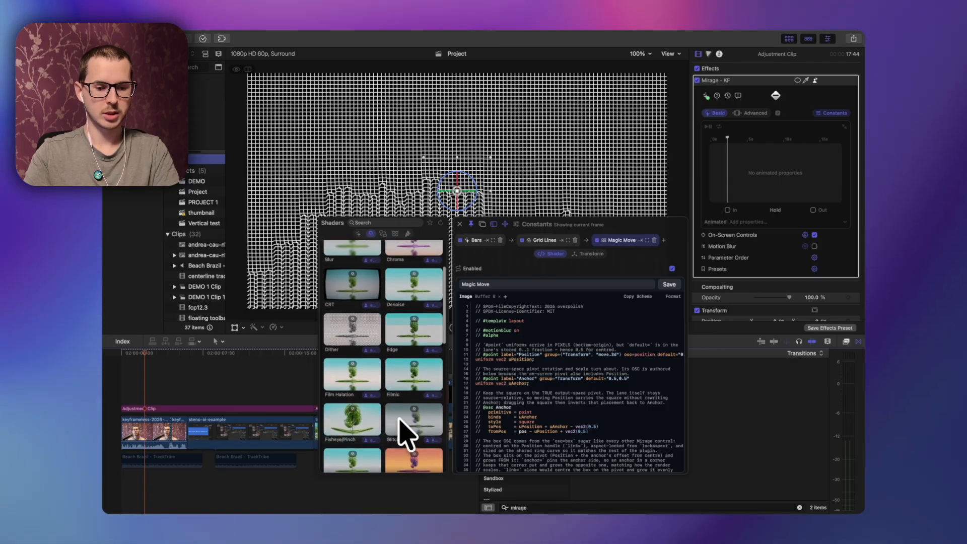
{"action": "left_click", "coordinate": [352, 329]}
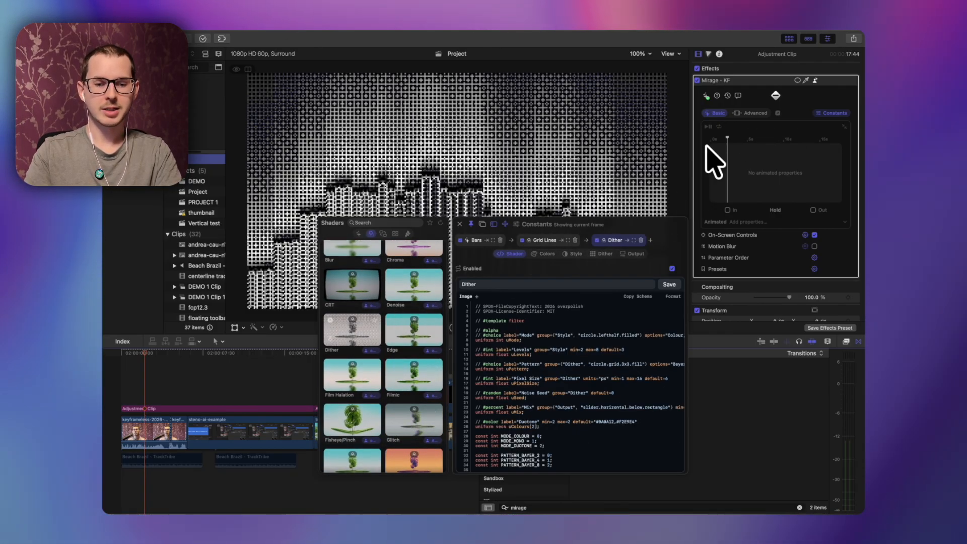
{"action": "key", "text": "Escape"}
Step: Play back the stacked Bars, Grid Lines and Dither effect from the start
{"action": "left_click_drag", "start_coordinate": [727, 136], "coordinate": [702, 135]}
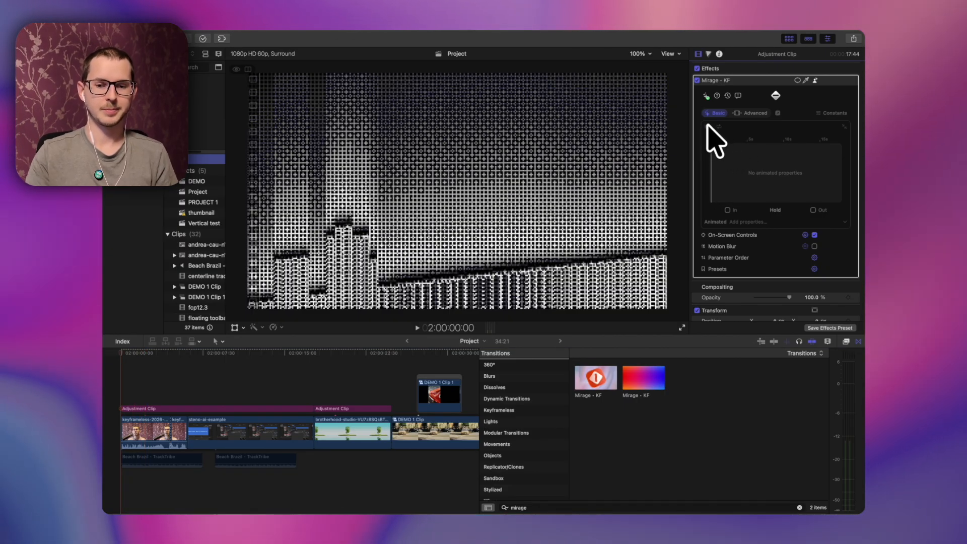
{"action": "key", "text": "space"}
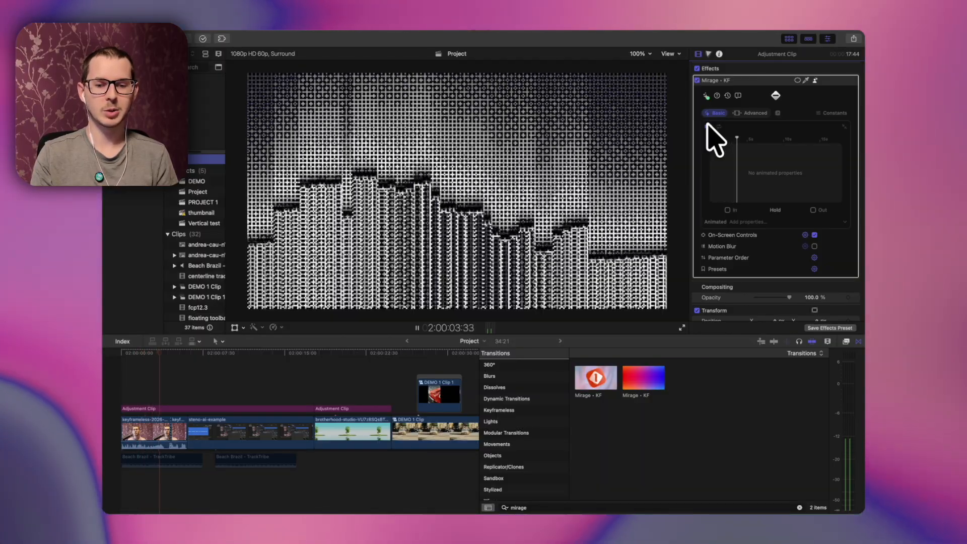
{"action": "key", "text": "space"}
Step: Replace the Bars layer at the start of the chain with the Circular Spectrum shader
{"action": "left_click", "coordinate": [831, 112]}
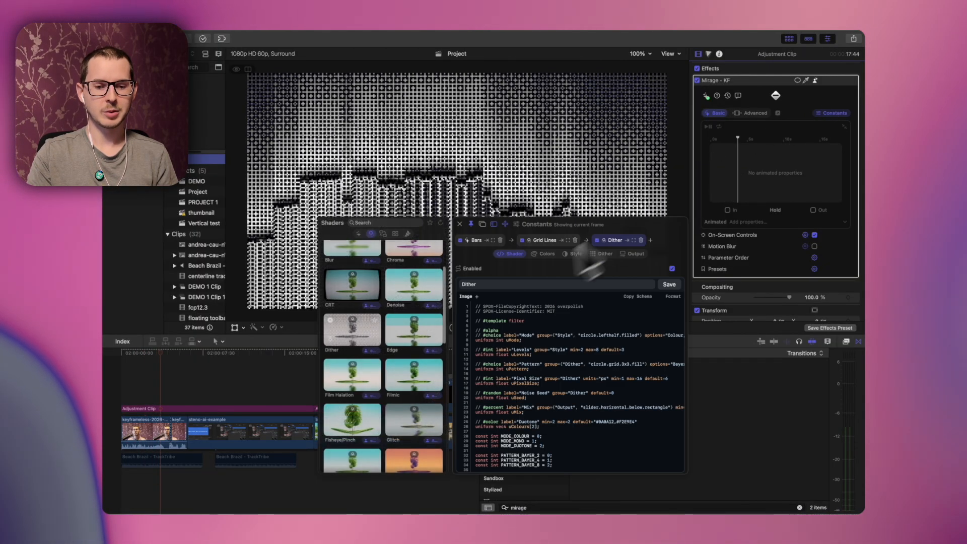
{"action": "left_click", "coordinate": [477, 241]}
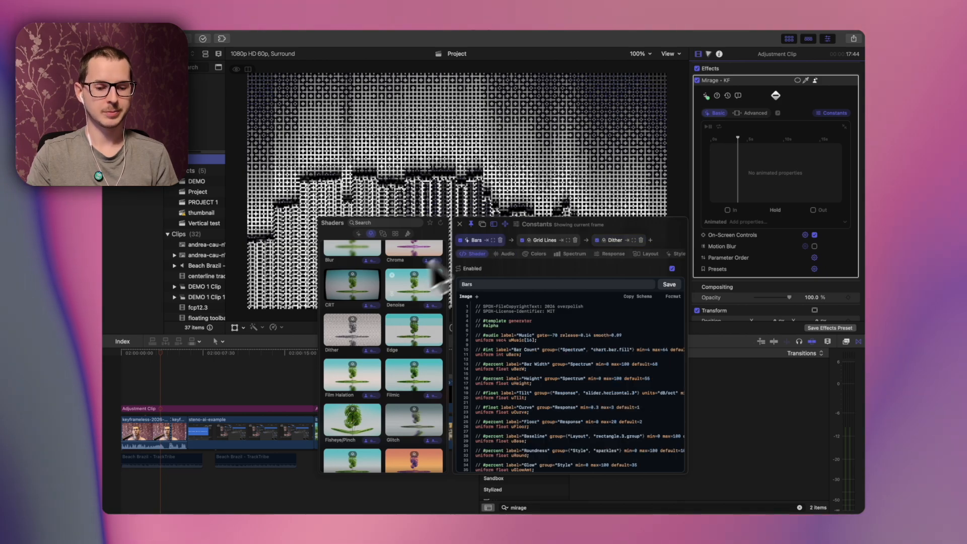
{"action": "scroll", "coordinate": [400, 302], "scroll_direction": "up", "scroll_amount": 2}
{"action": "left_click", "coordinate": [358, 233]}
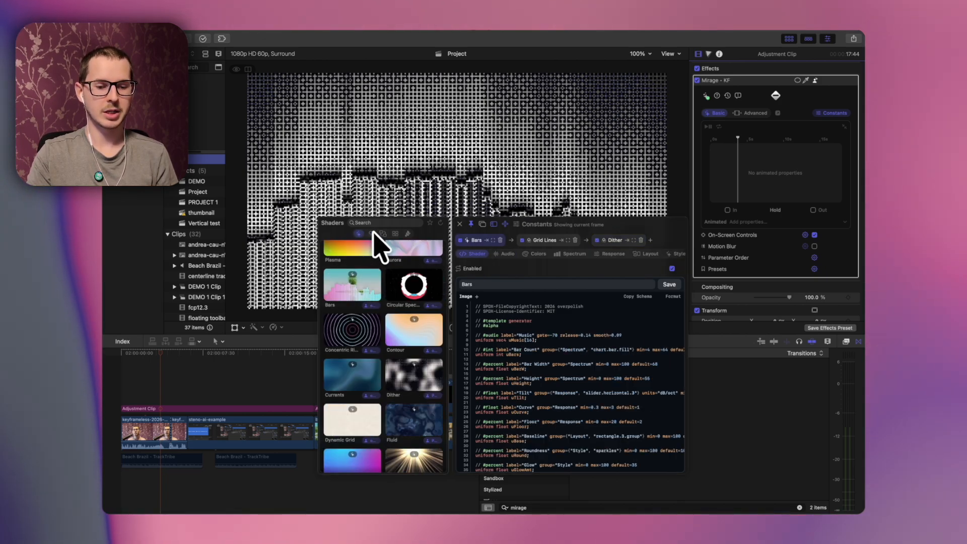
{"action": "left_click", "coordinate": [415, 288]}
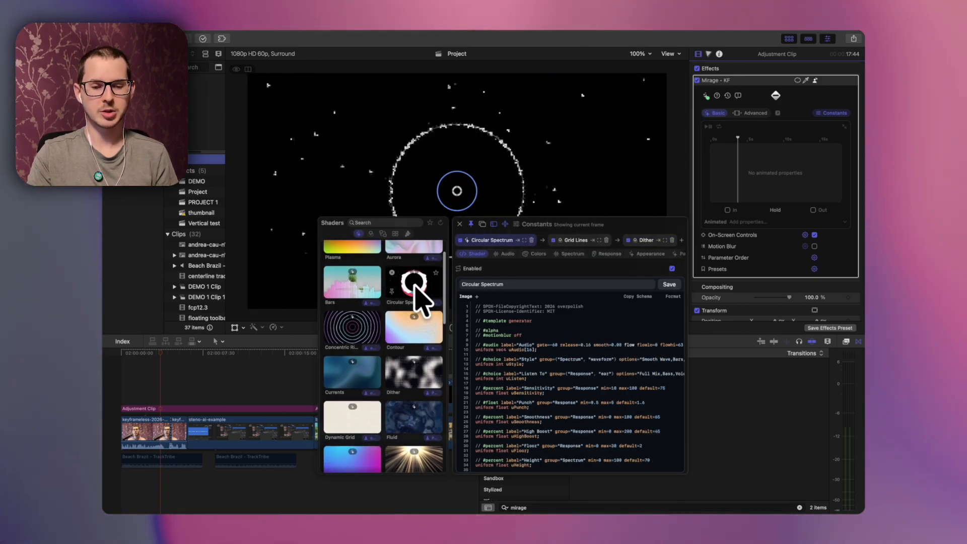
{"action": "left_click", "coordinate": [459, 224]}
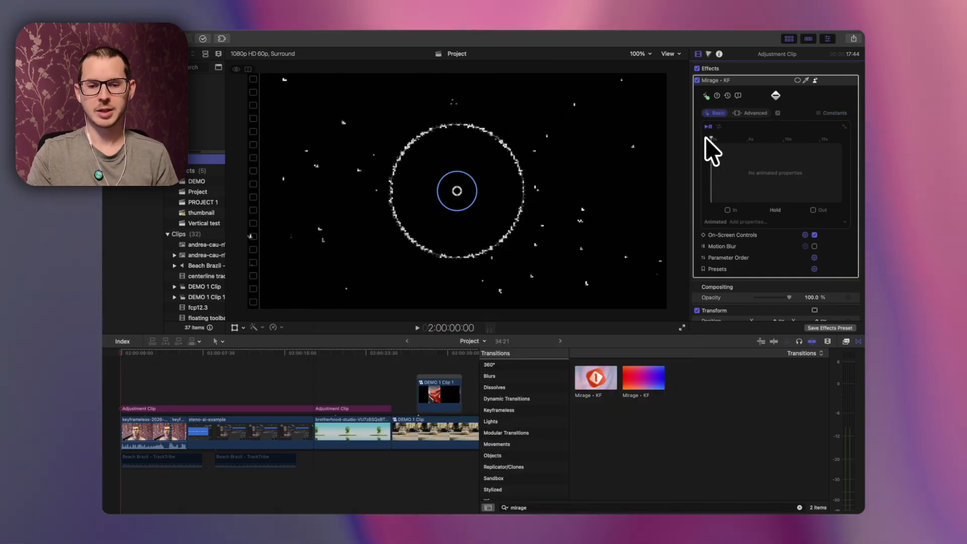
{"action": "left_click", "coordinate": [826, 112]}
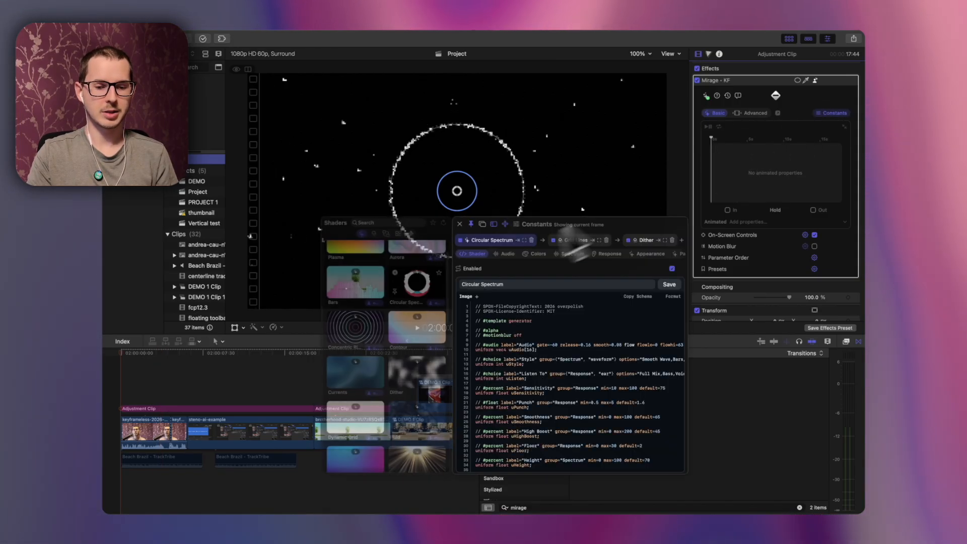
Step: Set the Circular Spectrum layer's audio source to Demo 1 - Project, then close the Constants editor
{"action": "left_click", "coordinate": [504, 254]}
{"action": "left_click", "coordinate": [664, 268]}
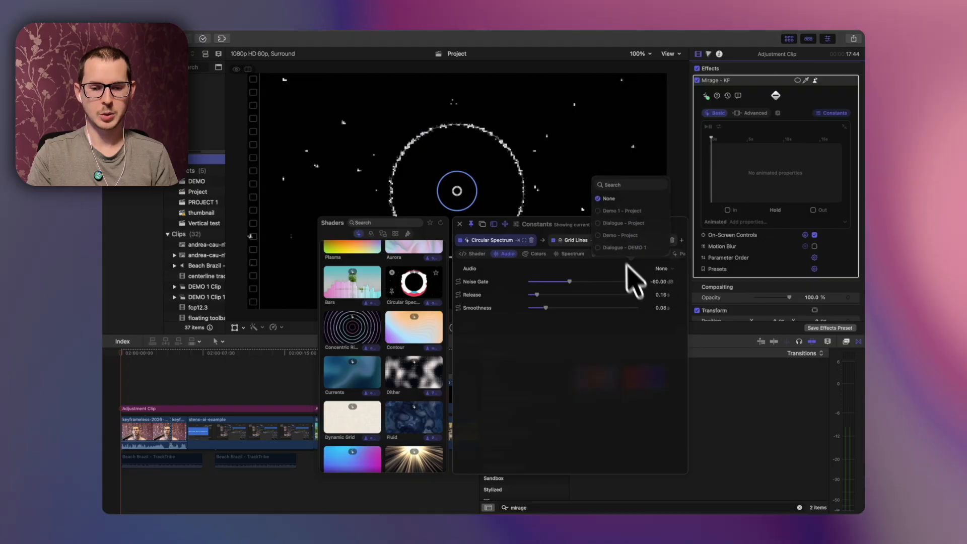
{"action": "left_click", "coordinate": [611, 215]}
{"action": "left_click", "coordinate": [460, 224]}
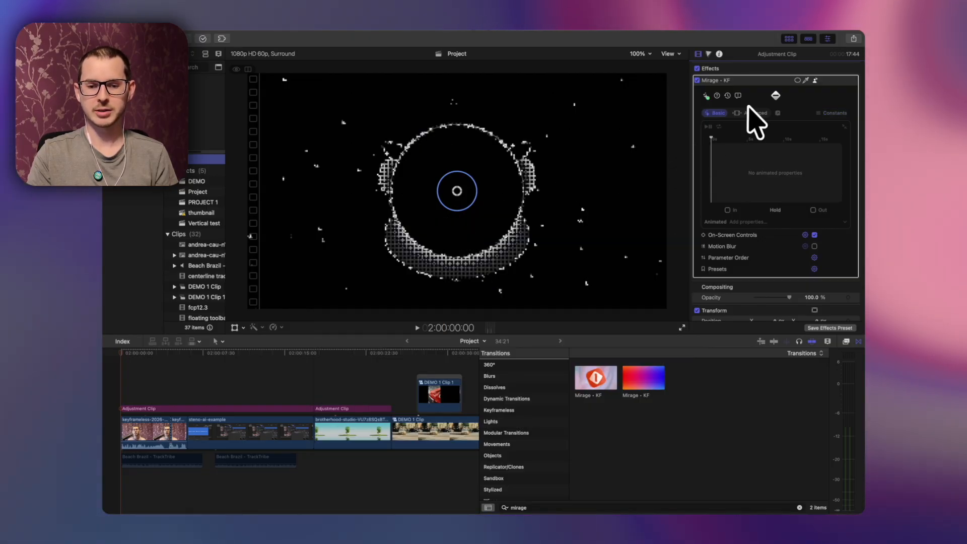
Step: Play back the audio-reactive stacked shader effect briefly
{"action": "key", "text": "space"}
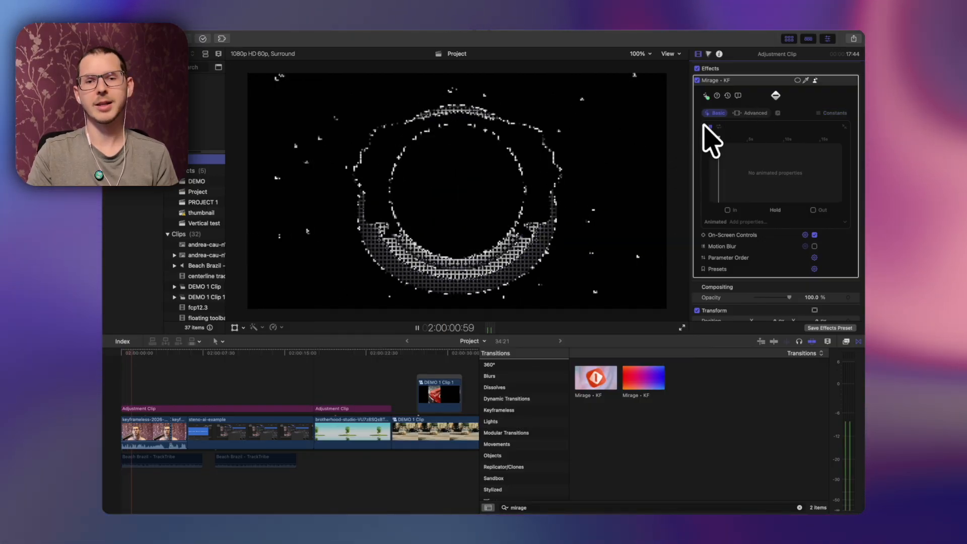
{"action": "key", "text": "space"}
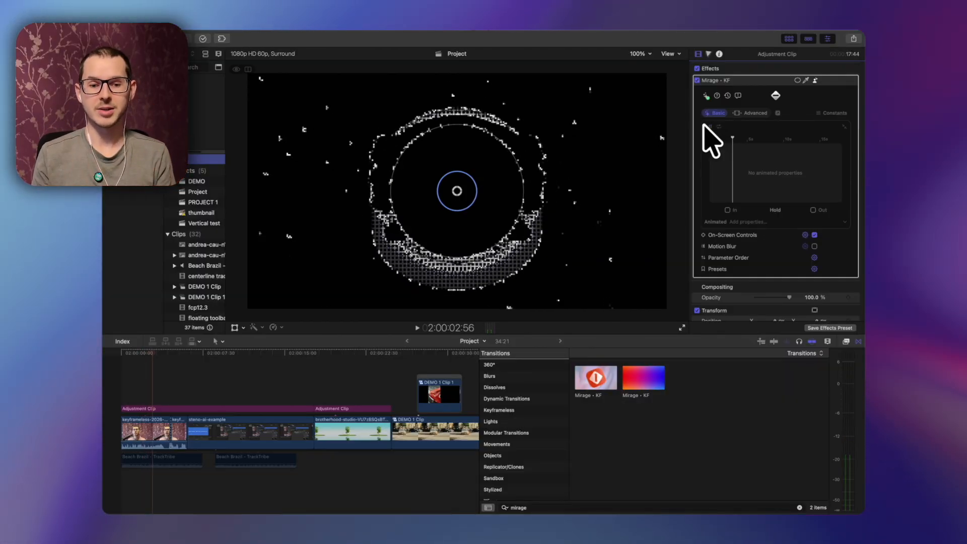
Step: Rotate the effect with the on-screen control in the viewer and resume playback
{"action": "left_click_drag", "start_coordinate": [521, 181], "coordinate": [476, 211]}
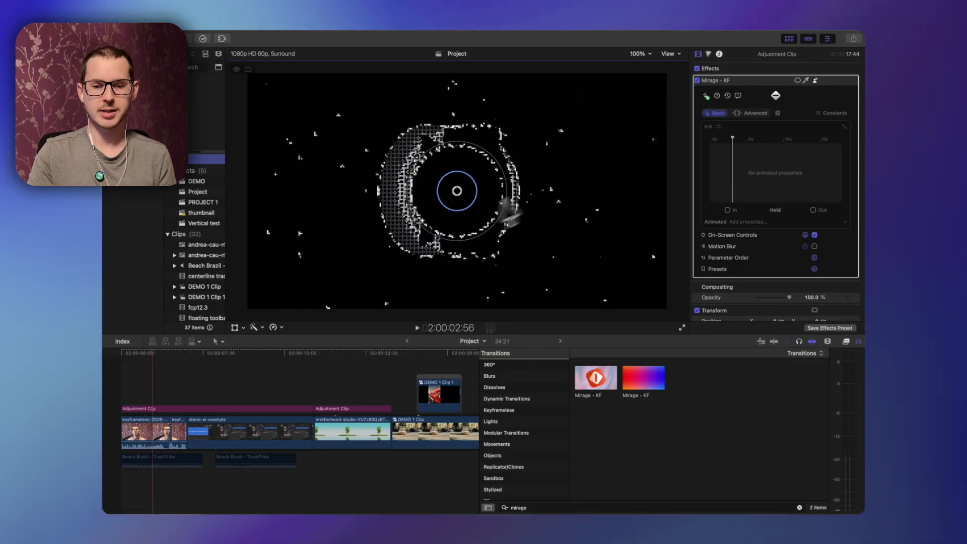
{"action": "key", "text": "space"}
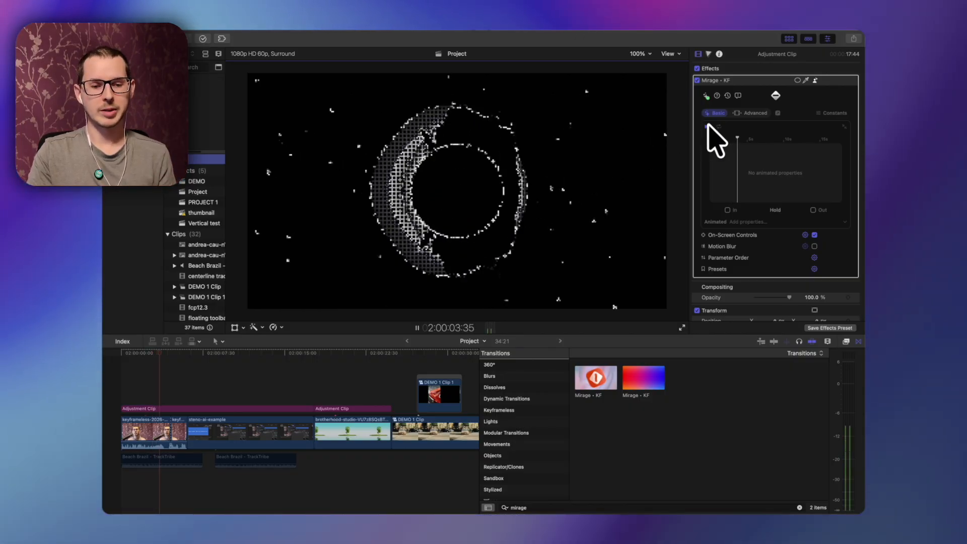